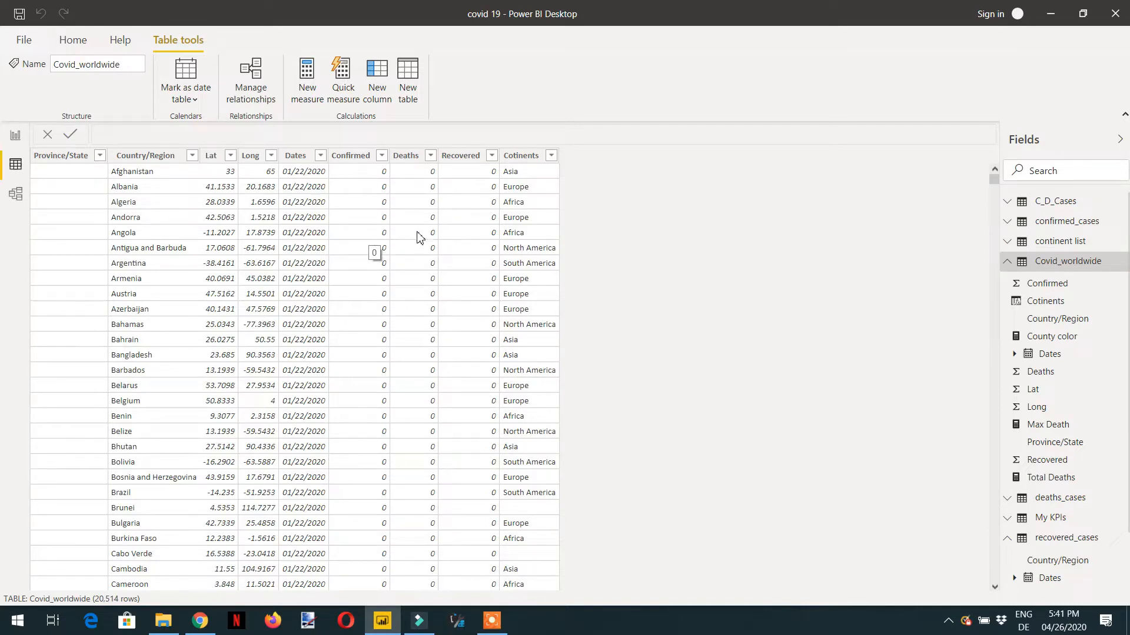
Step: Look through the dated country rows of the Covid_worldwide table
scroll(386, 260, down, 4)
scroll(385, 265, down, 12)
scroll(378, 272, down, 20)
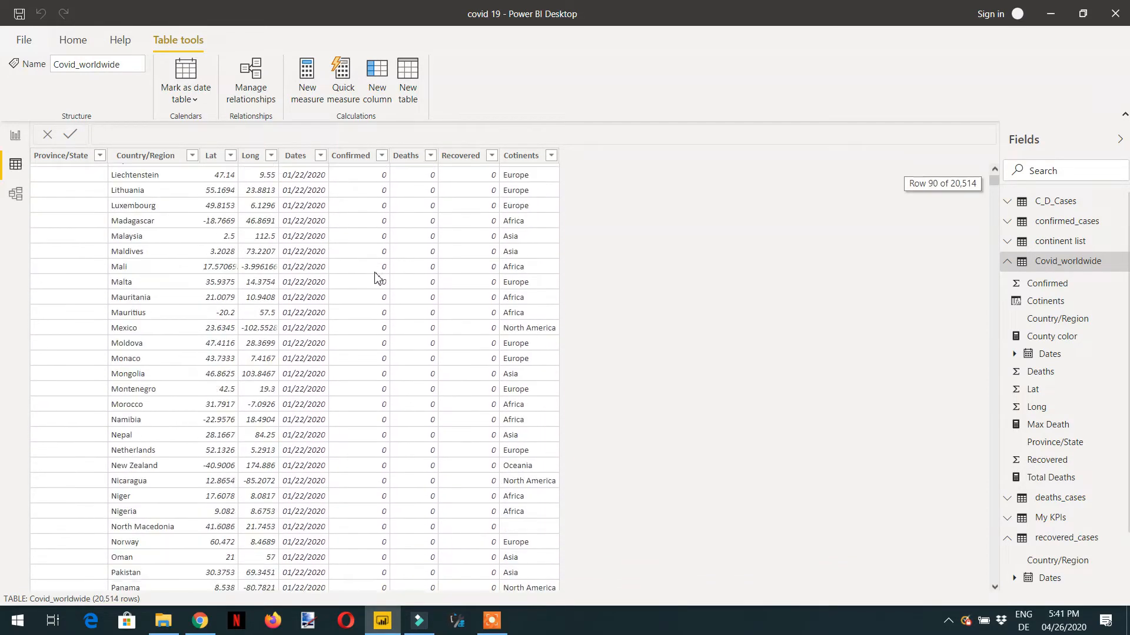
scroll(366, 307, down, 20)
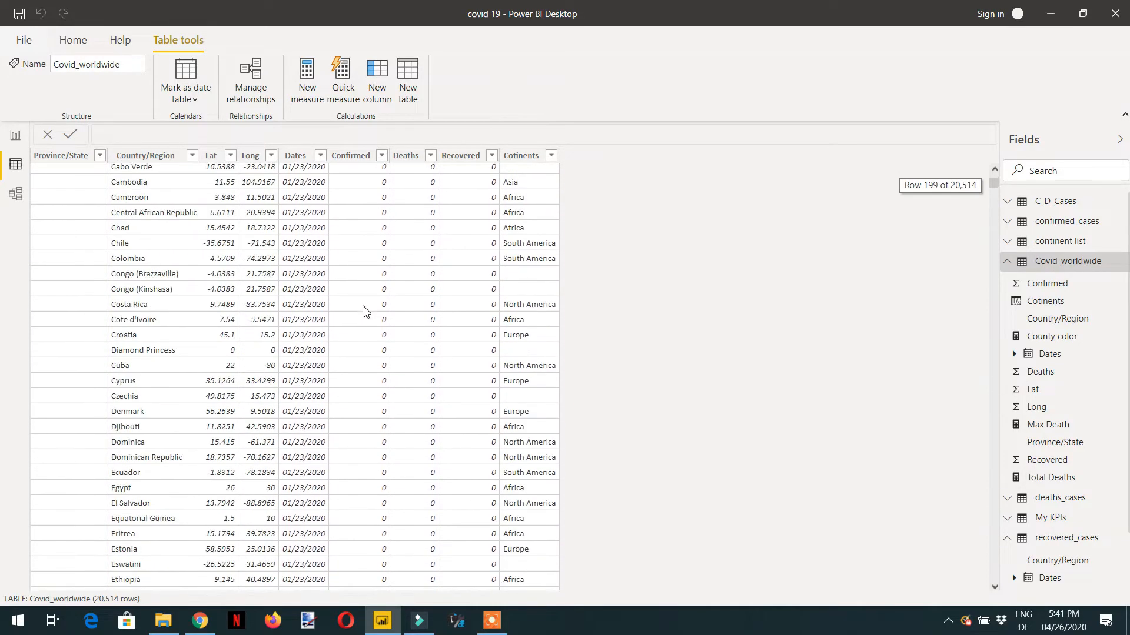
scroll(363, 320, down, 20)
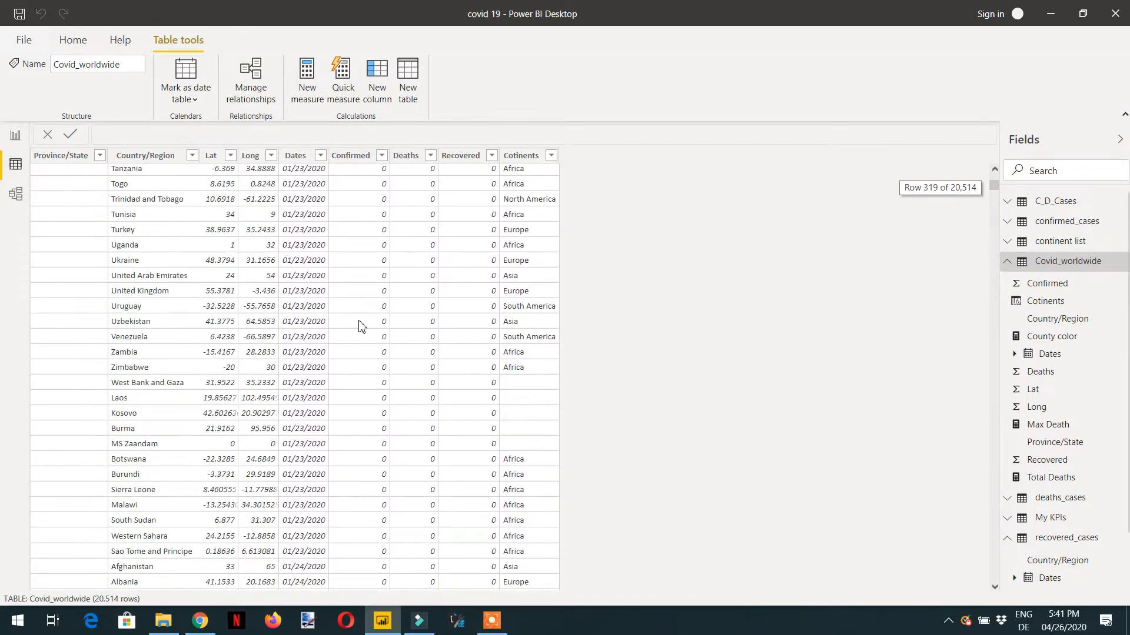
scroll(358, 340, down, 20)
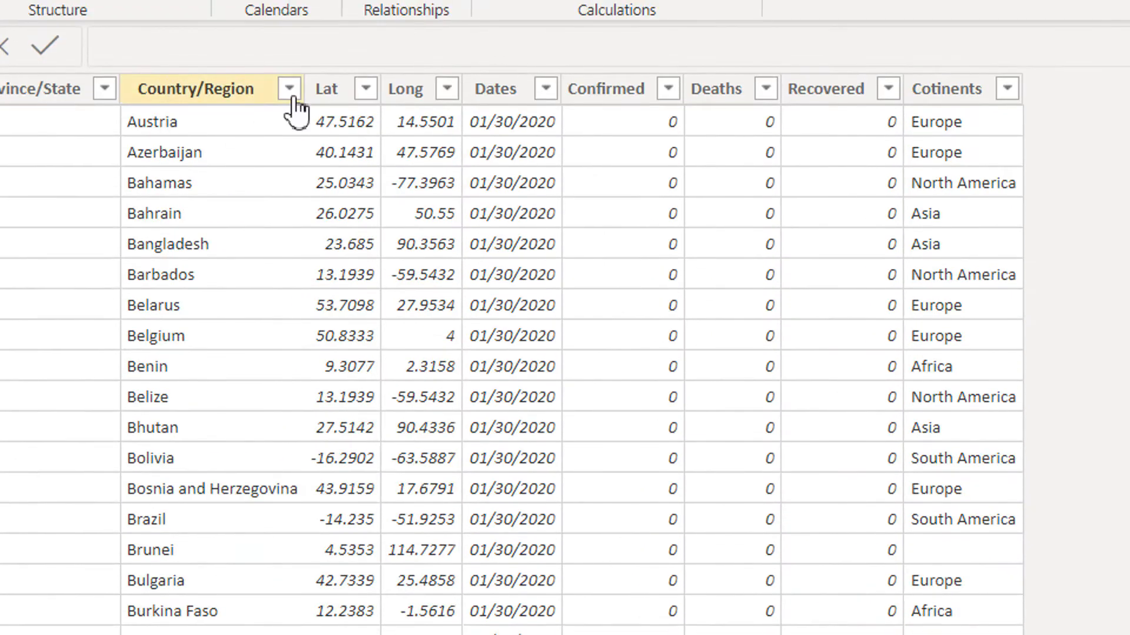
Step: Filter the Country/Region column of the Covid_worldwide table to show only Pakistan
click(289, 90)
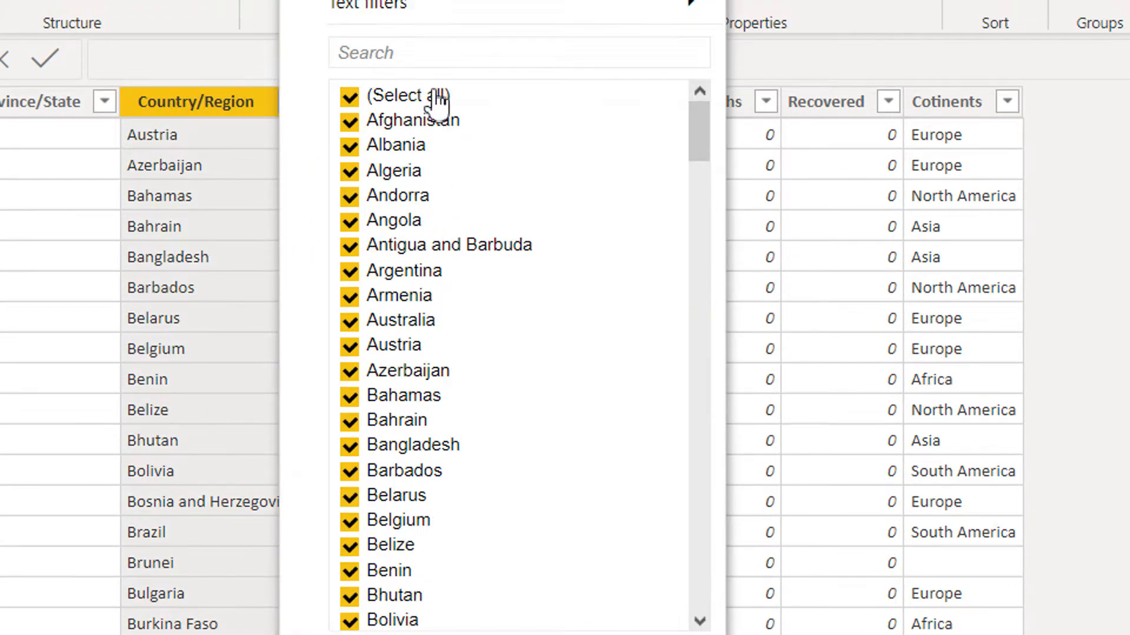
click(412, 110)
click(464, 71)
text(pak)
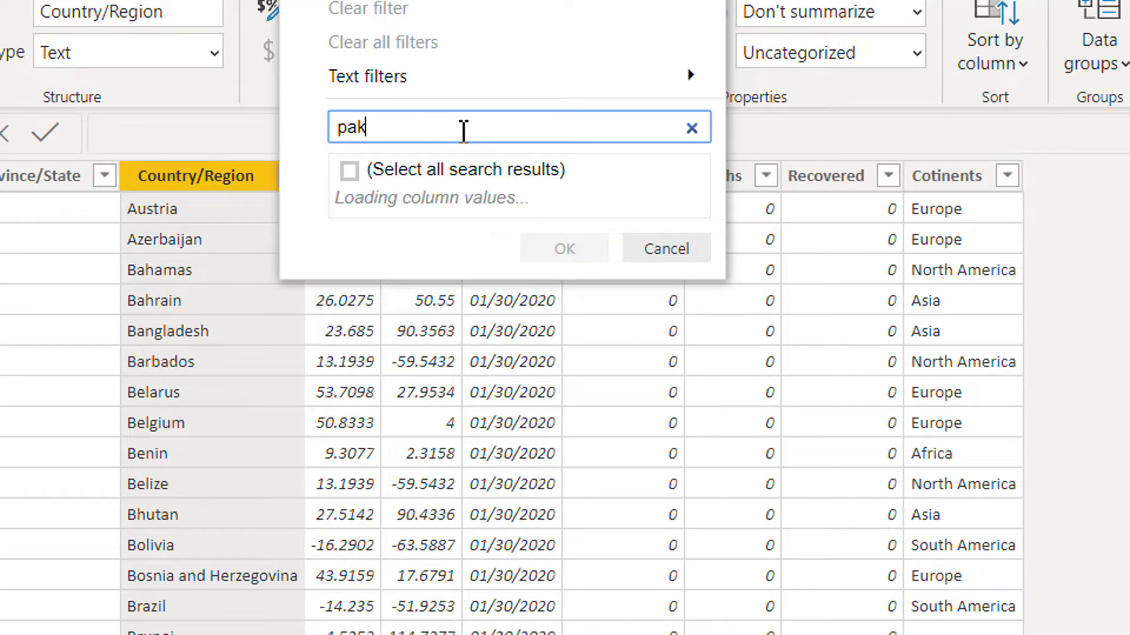
click(400, 194)
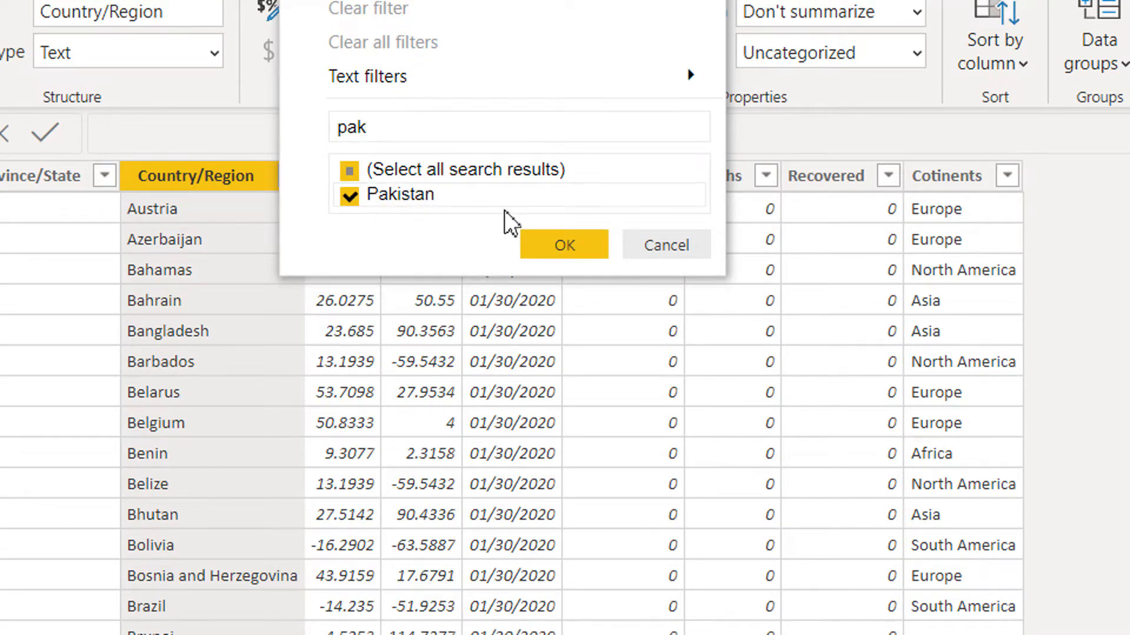
click(546, 247)
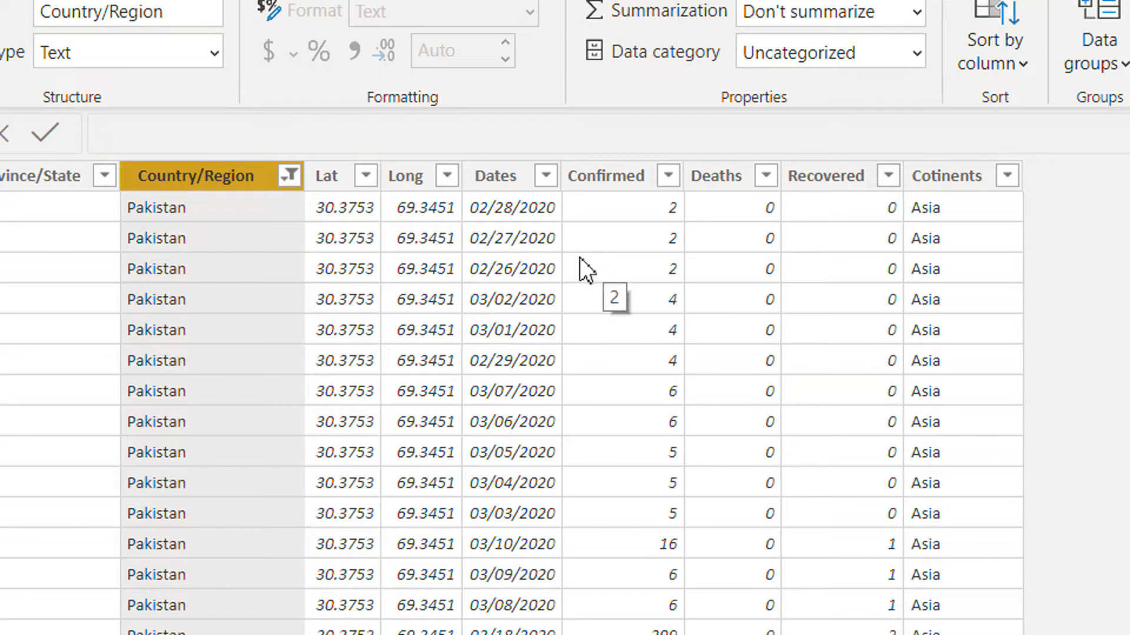
Step: Sort the table by Dates in ascending order, review the Pakistan rows, and clear the Country/Region filter
click(545, 177)
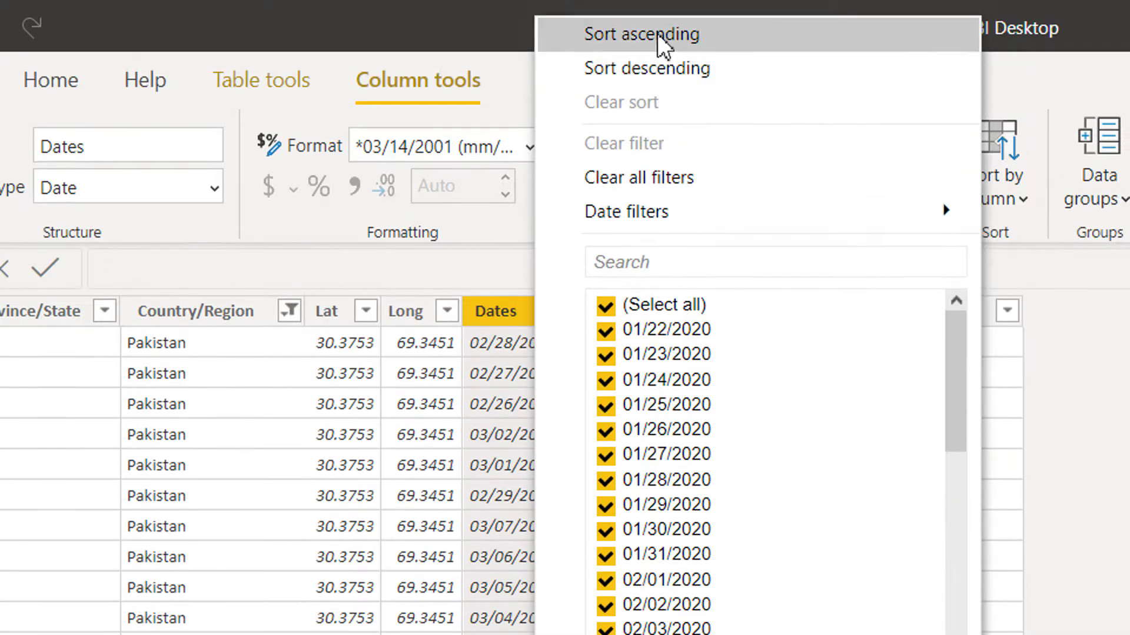
click(658, 34)
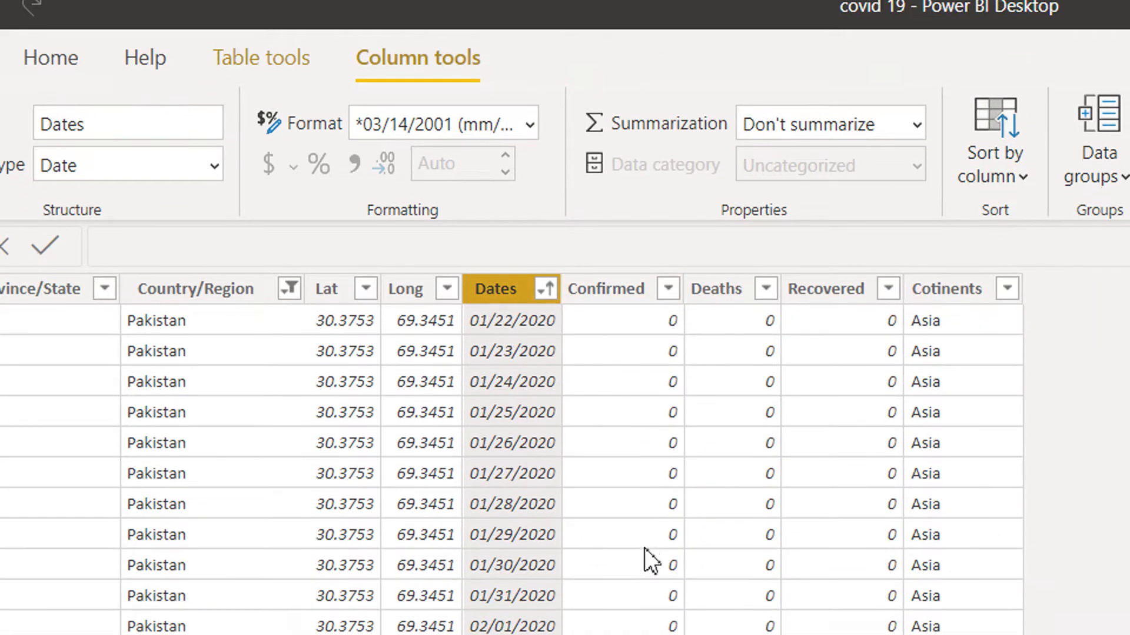
scroll(680, 540, down, 8)
scroll(680, 539, down, 1)
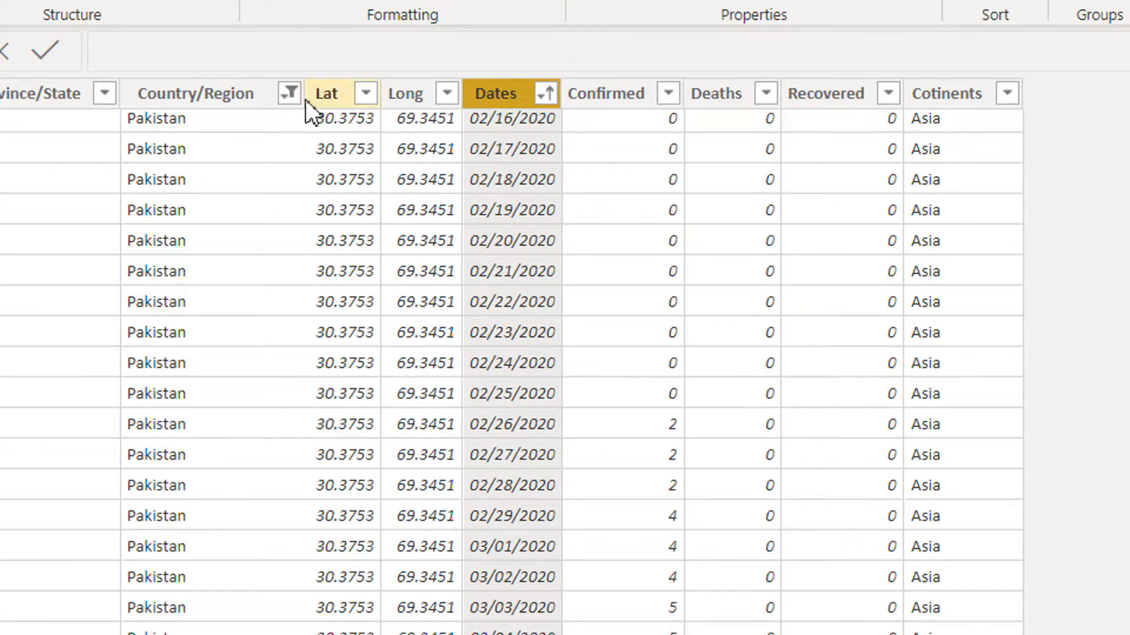
click(288, 94)
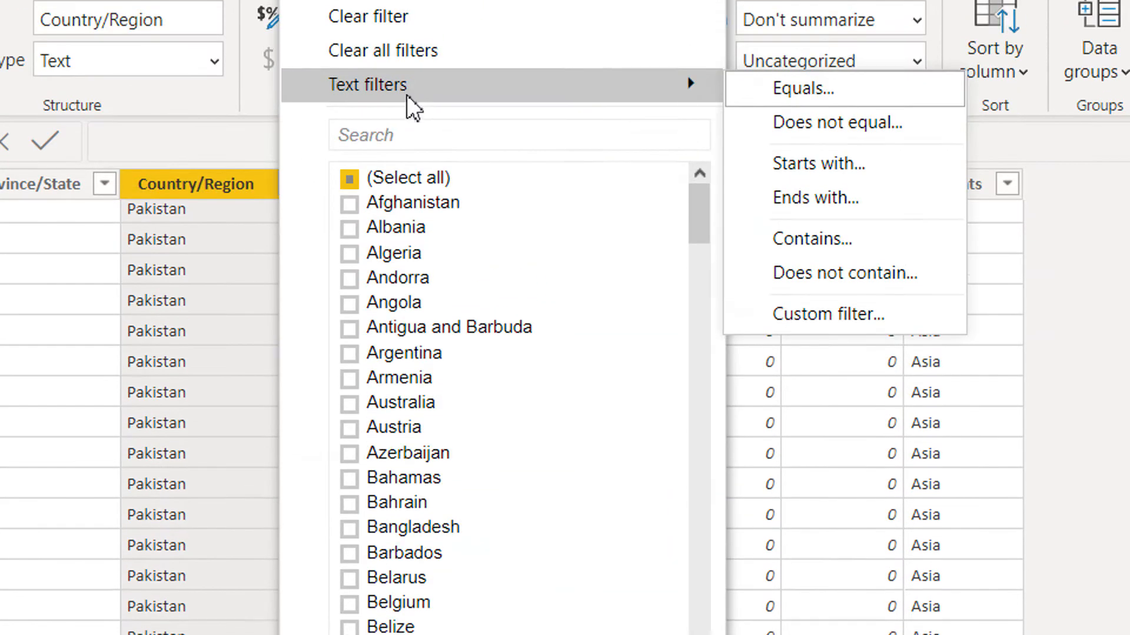
click(419, 95)
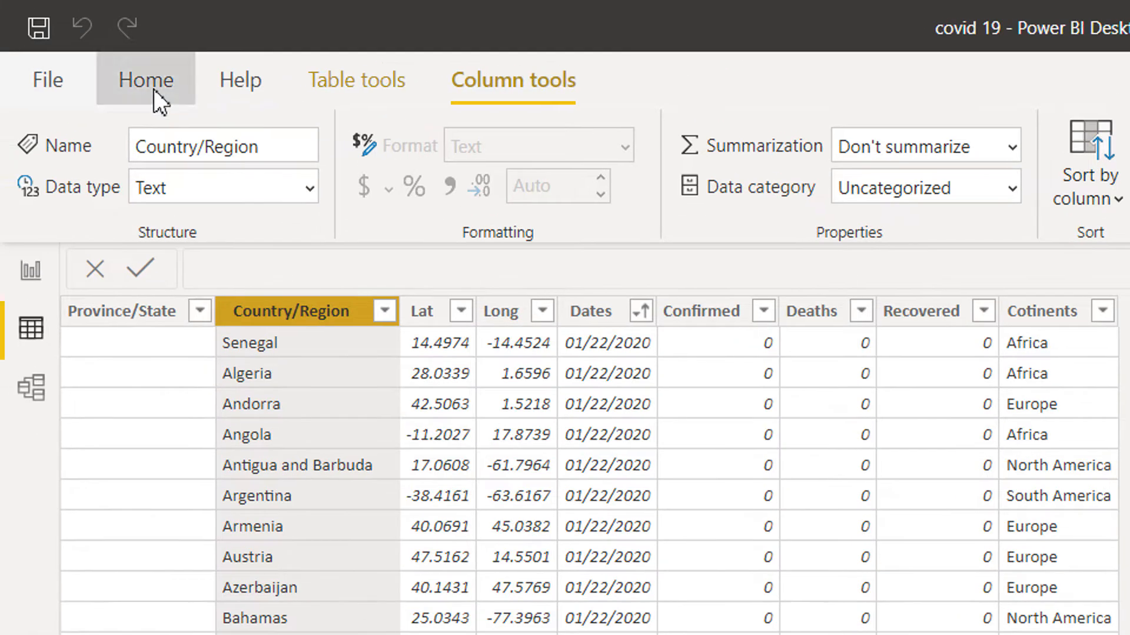
Step: Open the data model's queries for transformation in the Power Query Editor
click(153, 89)
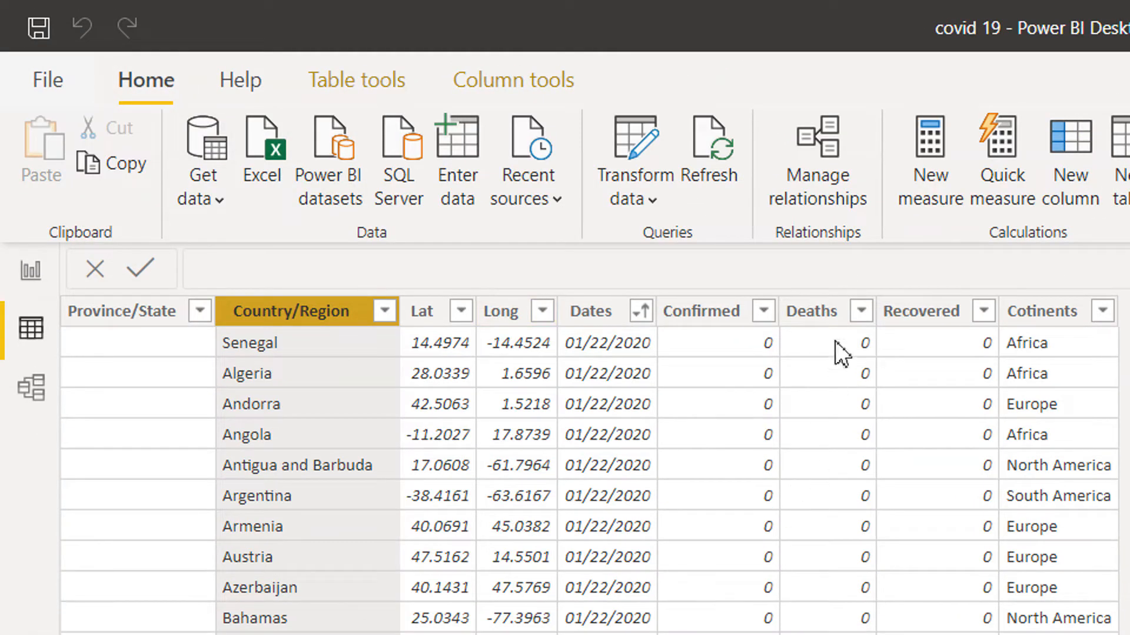
click(651, 199)
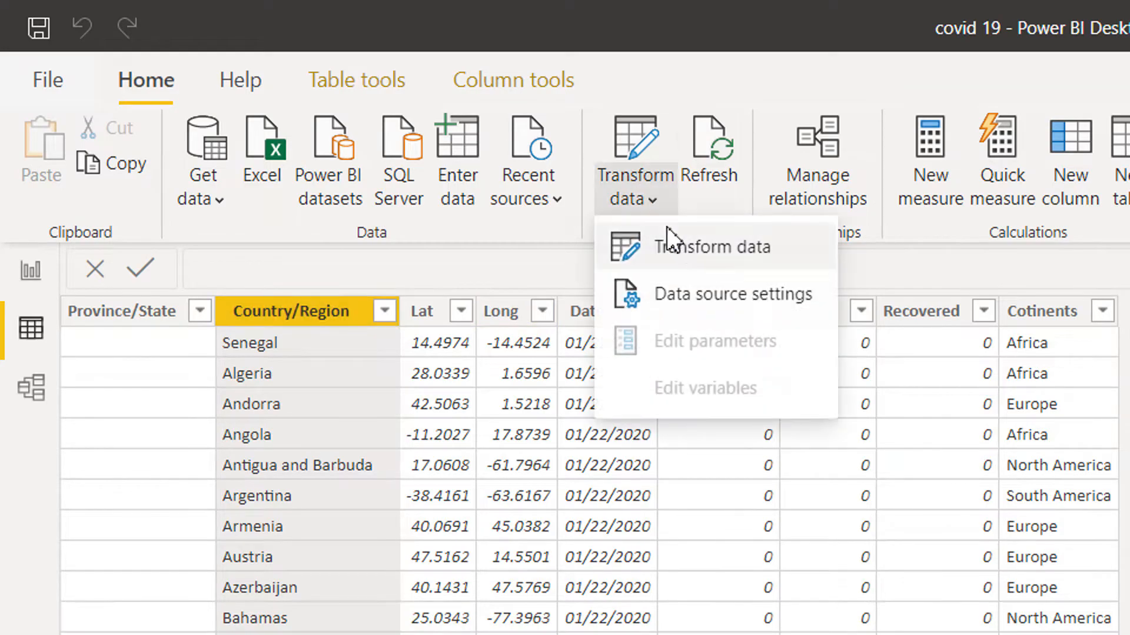
click(677, 248)
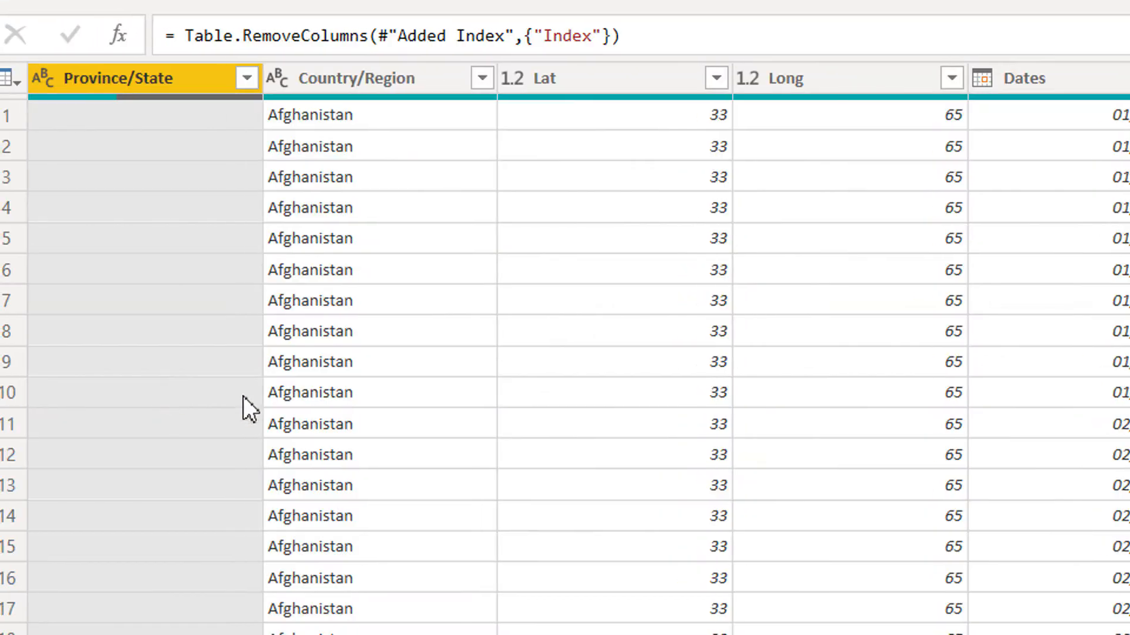
Step: Add two index columns to the Covid_worldwide query, one starting from 0 and one starting from 1
click(187, 296)
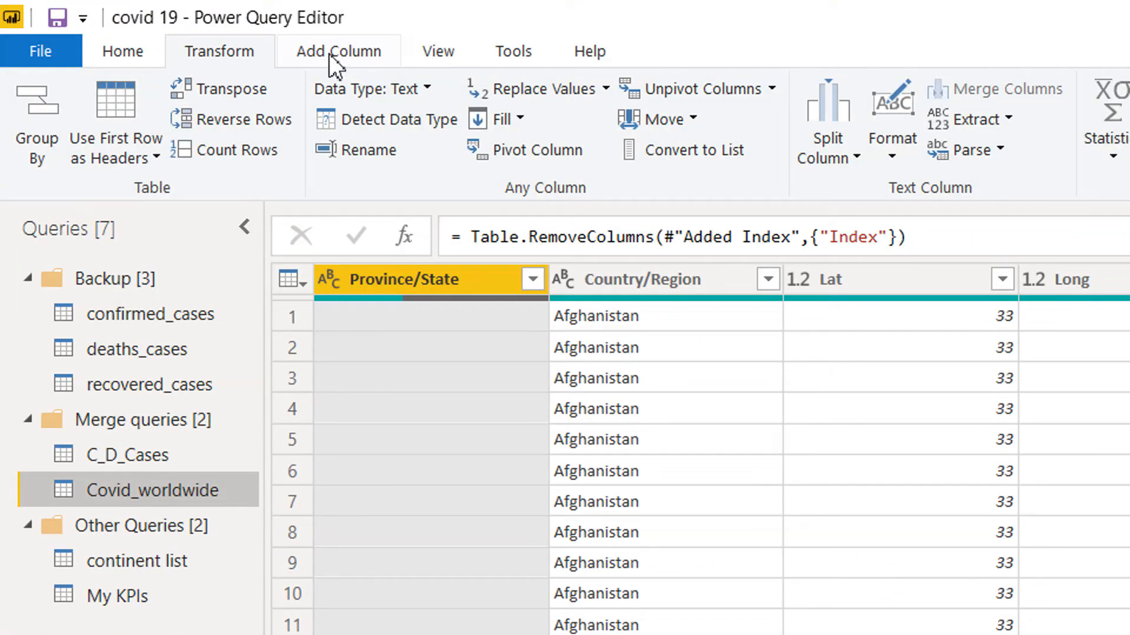
click(331, 56)
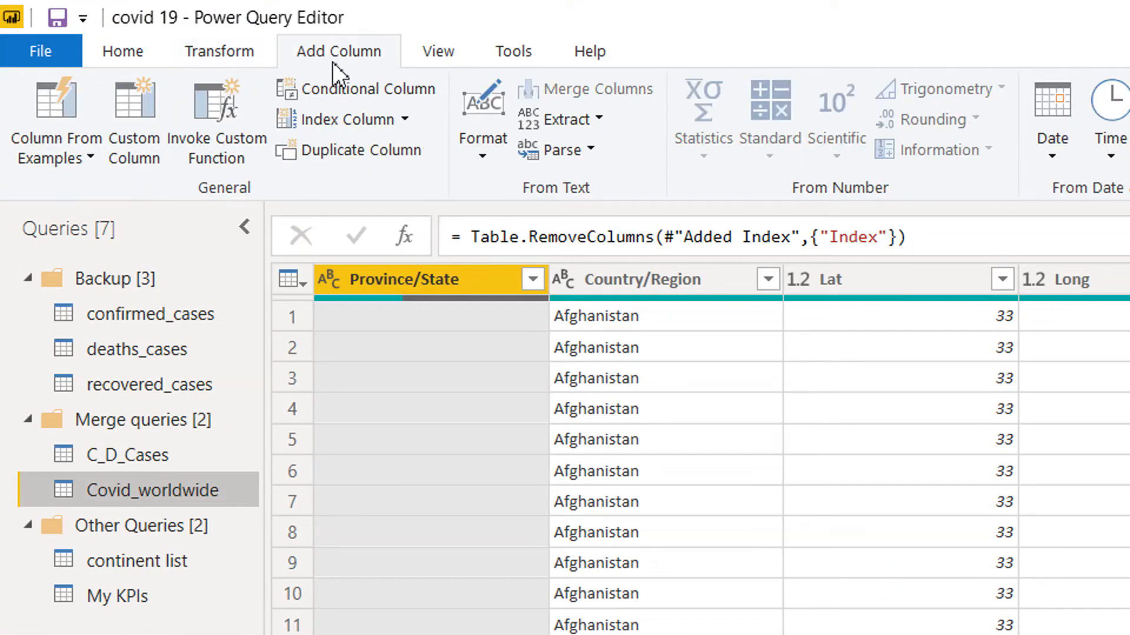
click(405, 119)
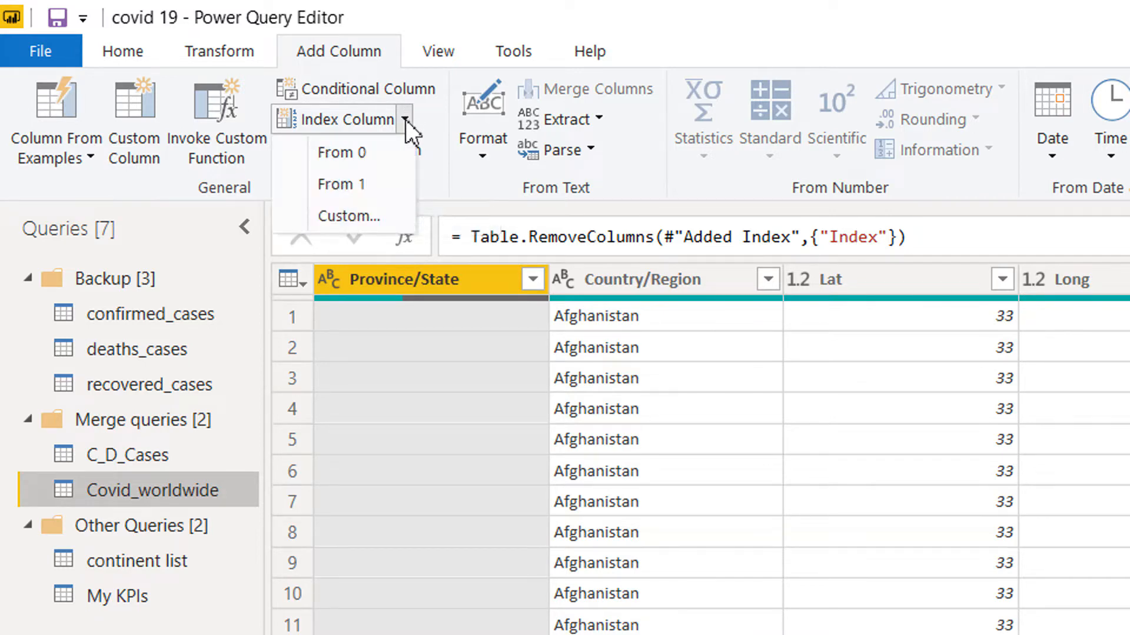
click(383, 151)
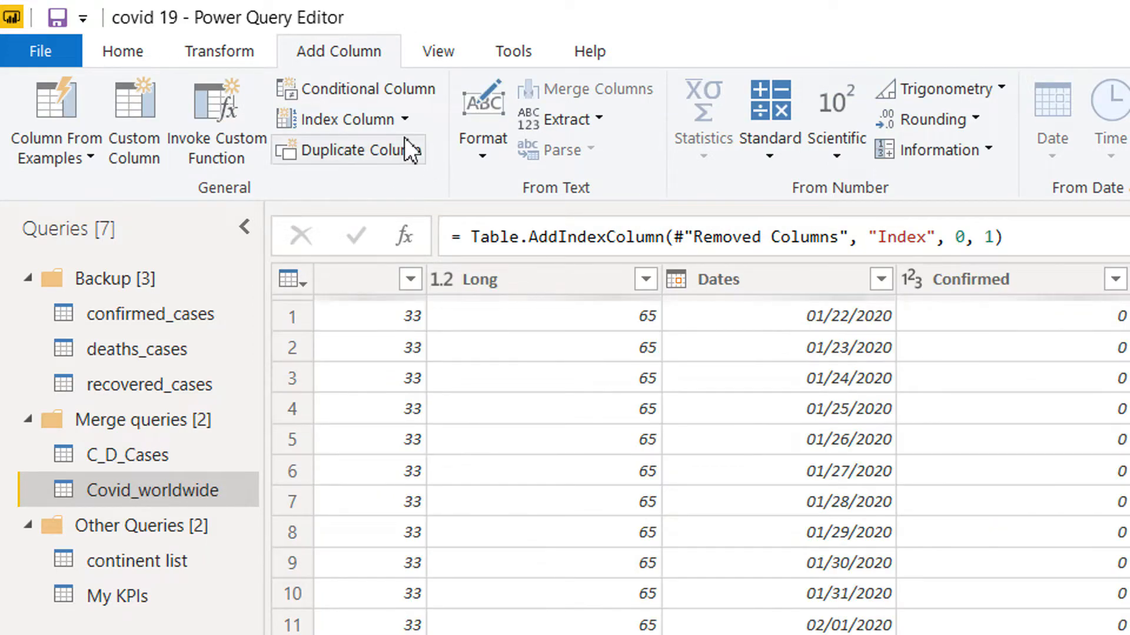
click(406, 121)
click(378, 185)
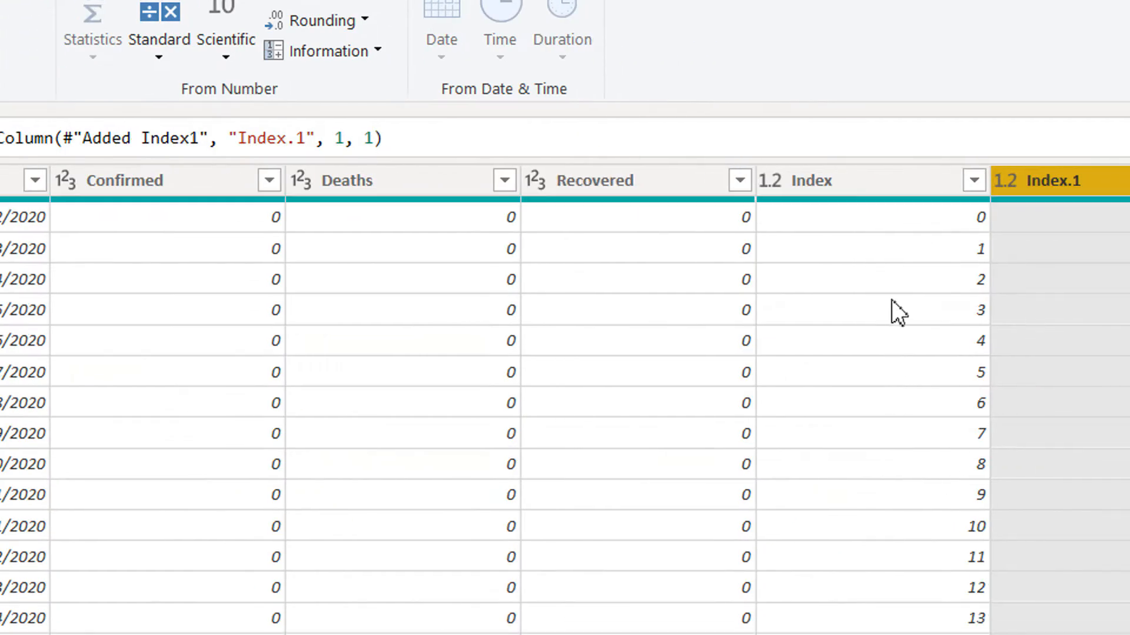
Step: Rename the index column that starts from 0 as Index_0
click(849, 184)
double_click(849, 185)
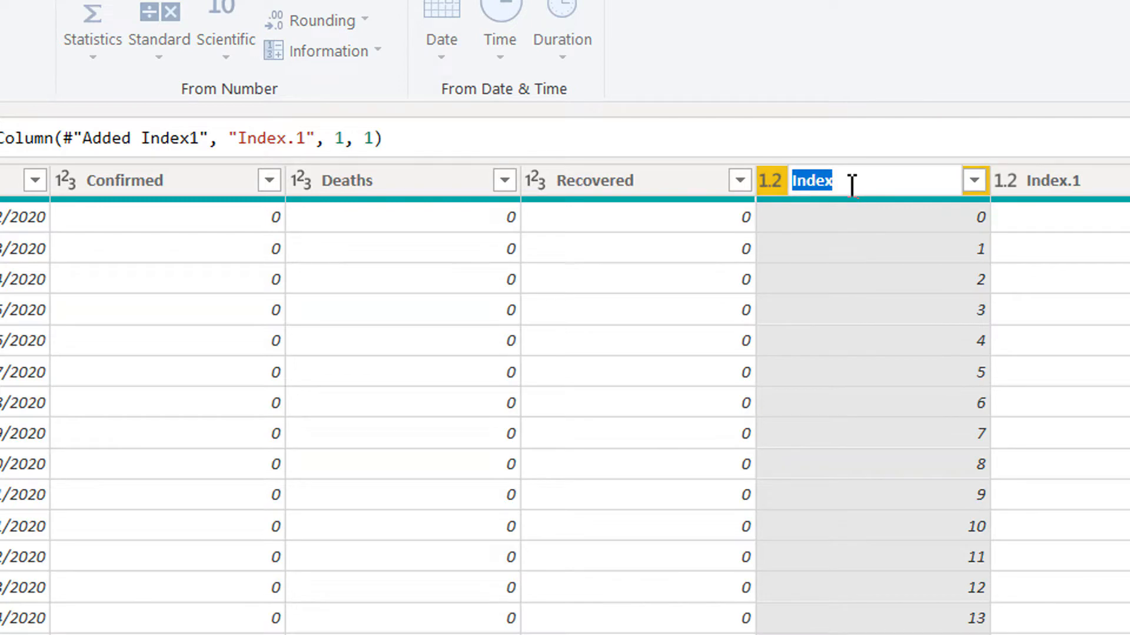
text(Inde)
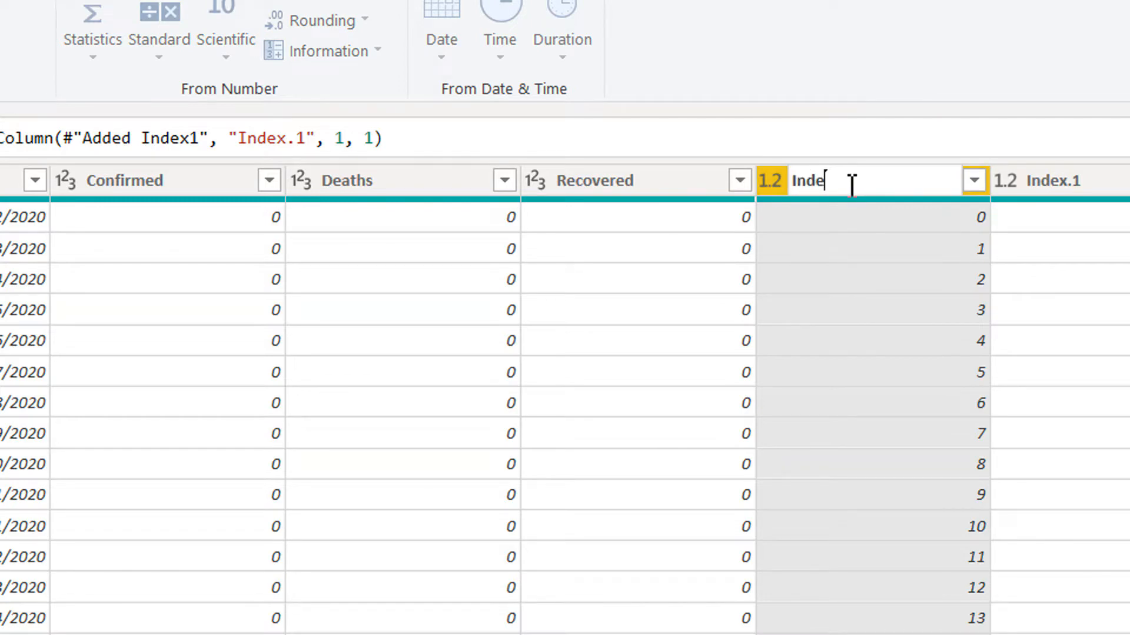
text(x_0)
key(Return)
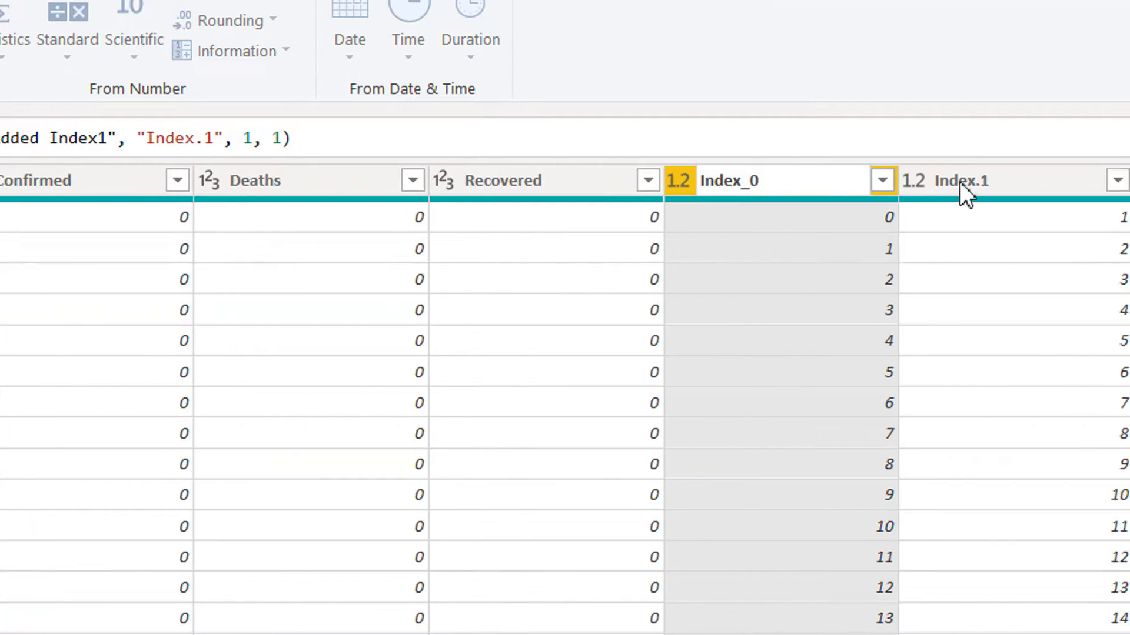
Step: Rename the index column that starts from 1 as Index_1
click(959, 181)
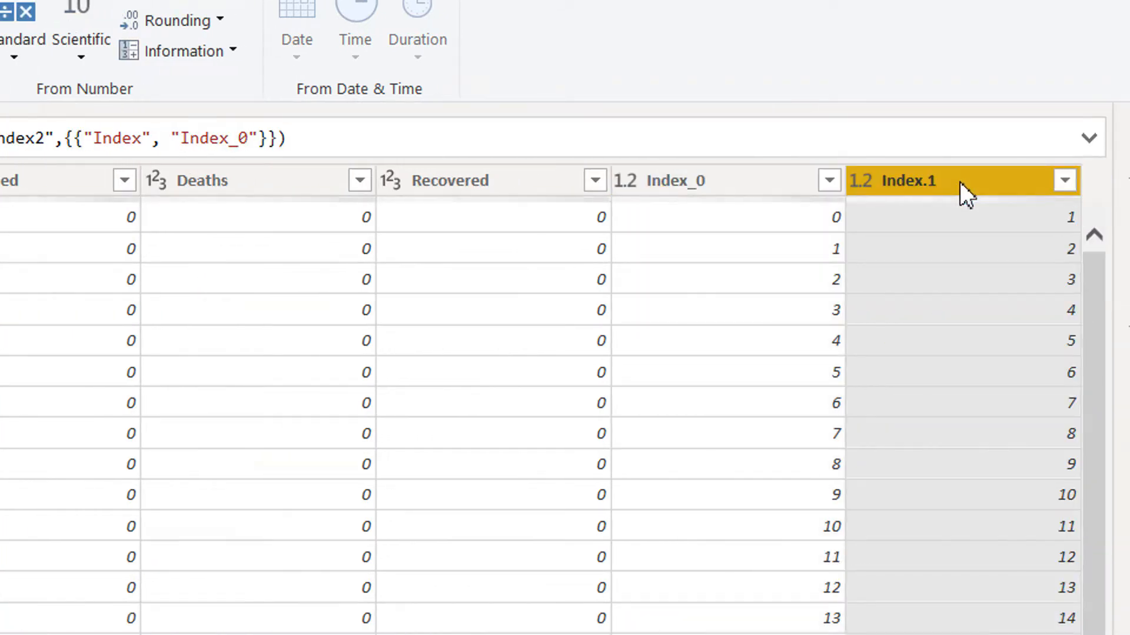
double_click(959, 182)
text(Index_)
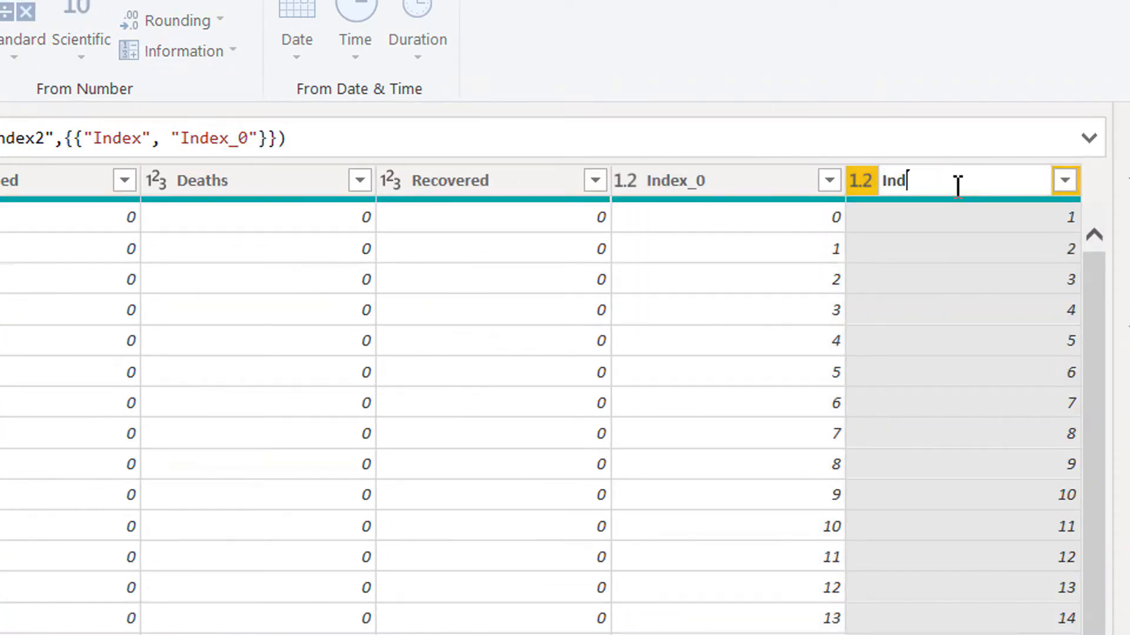
text(1)
key(Return)
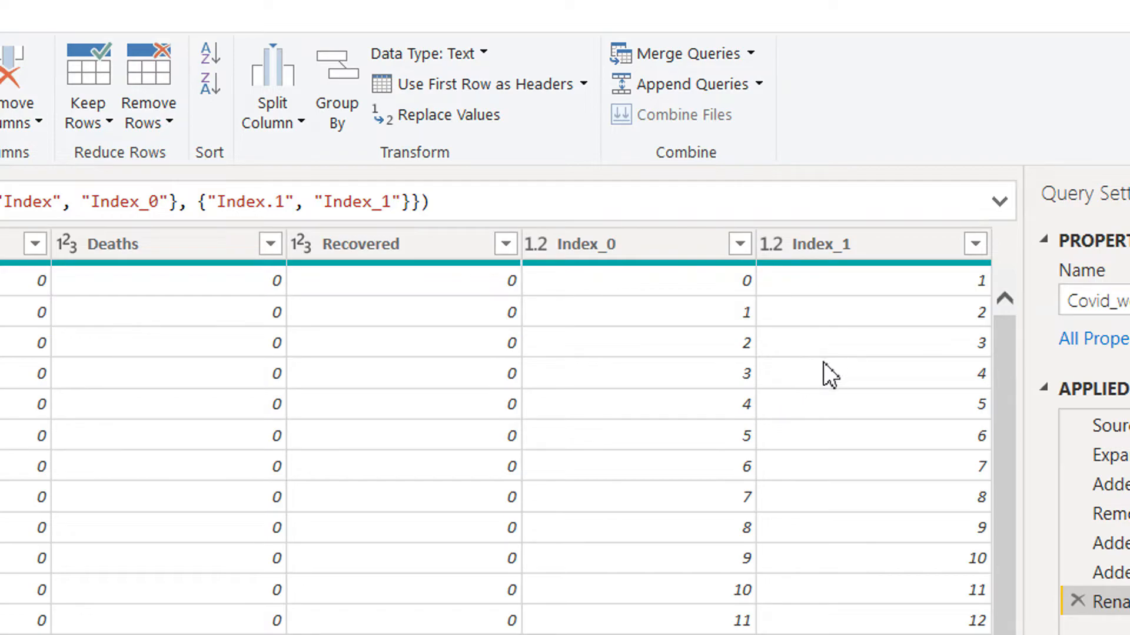
Step: Set up a merge of Covid_worldwide with itself, using Country/Region as the first matching column in both tables
click(818, 359)
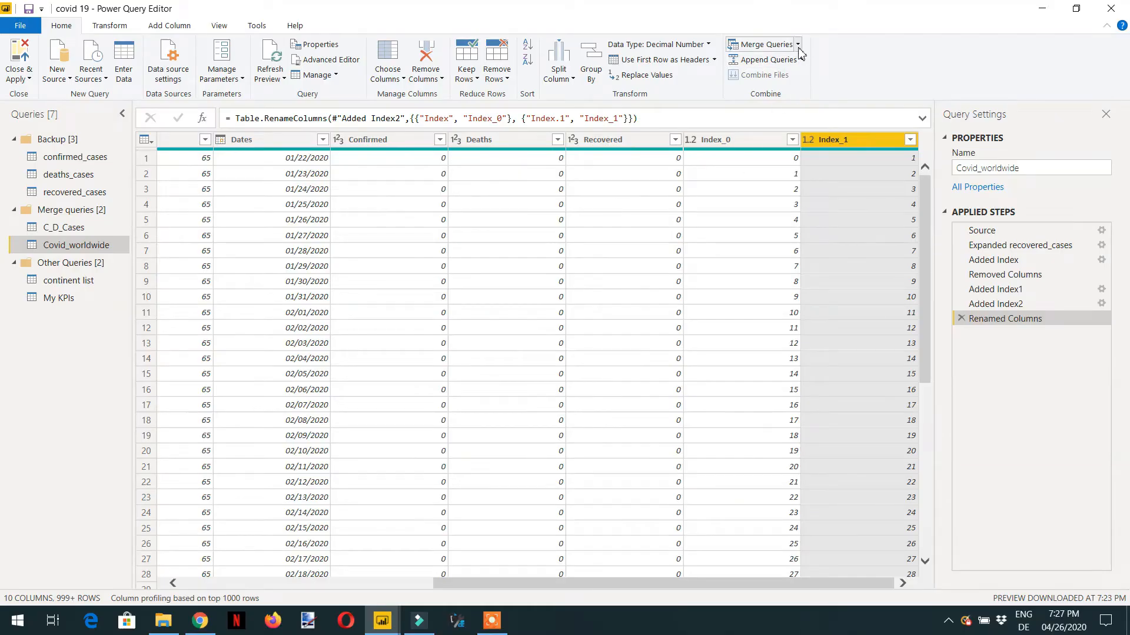
click(798, 45)
click(800, 81)
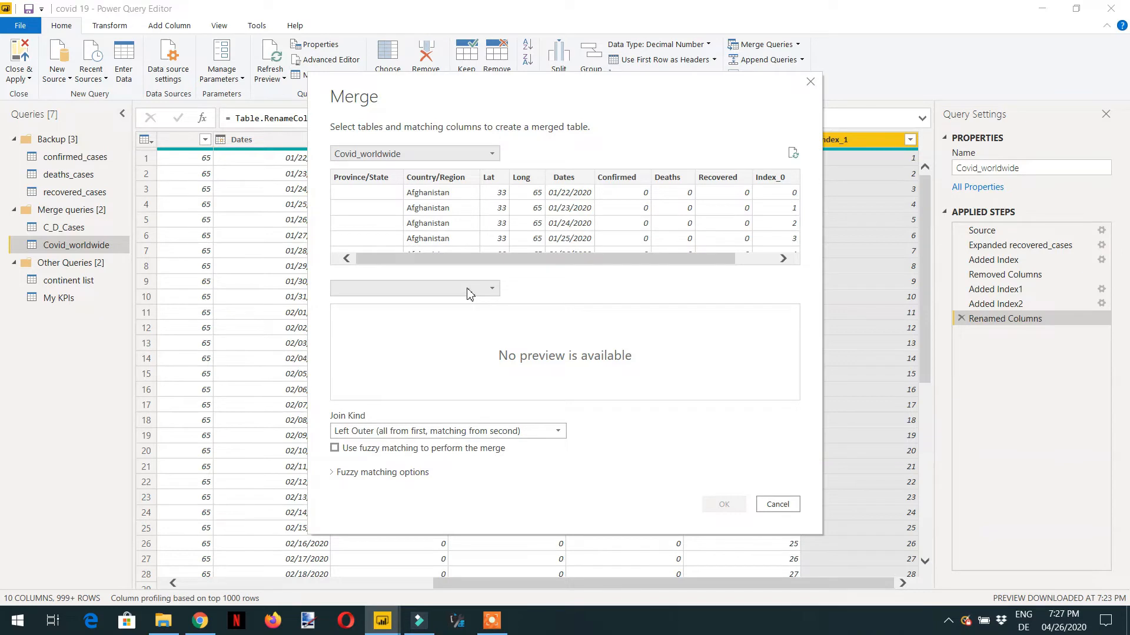
click(470, 294)
click(422, 318)
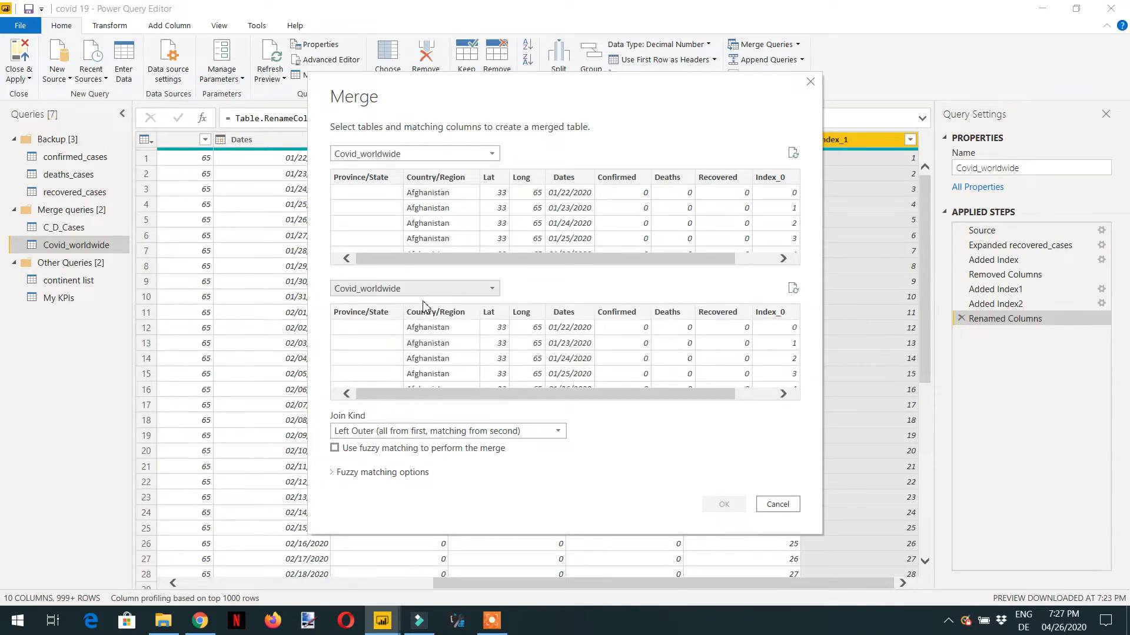
click(442, 183)
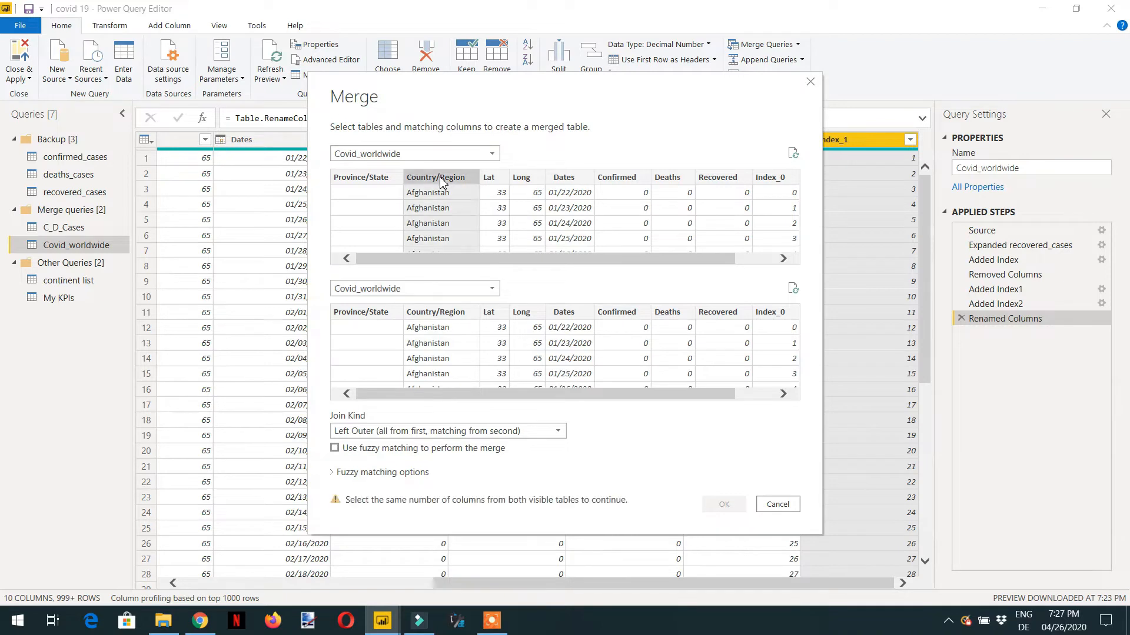
click(449, 316)
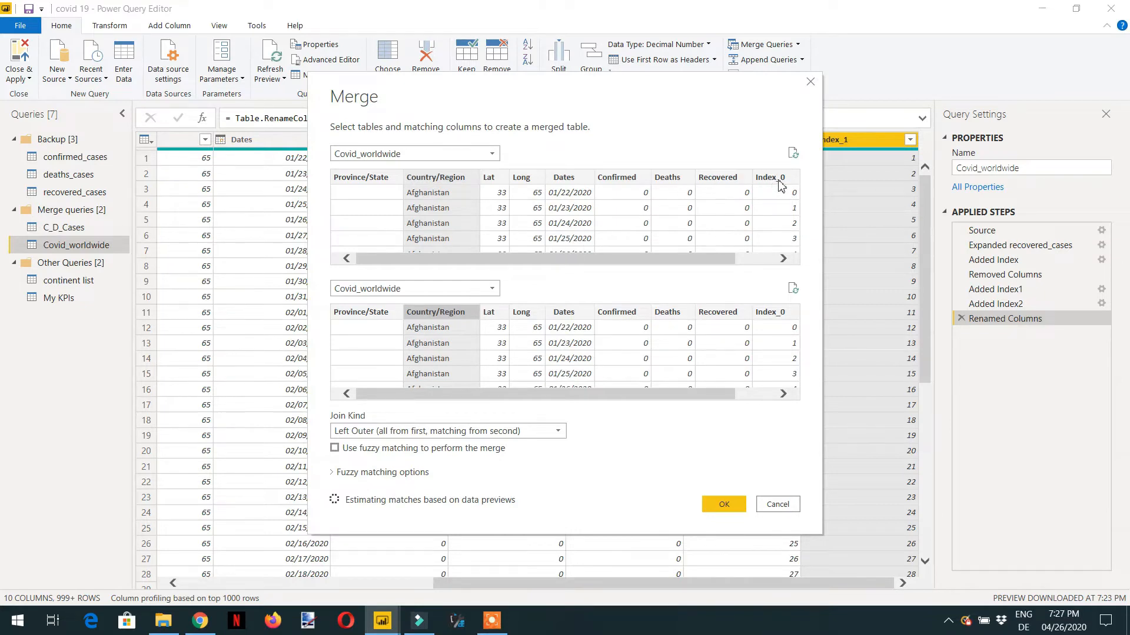
Step: Add Index_0 in the first table and Index_1 in the second table as the second pair of matching columns
drag(711, 259, 762, 268)
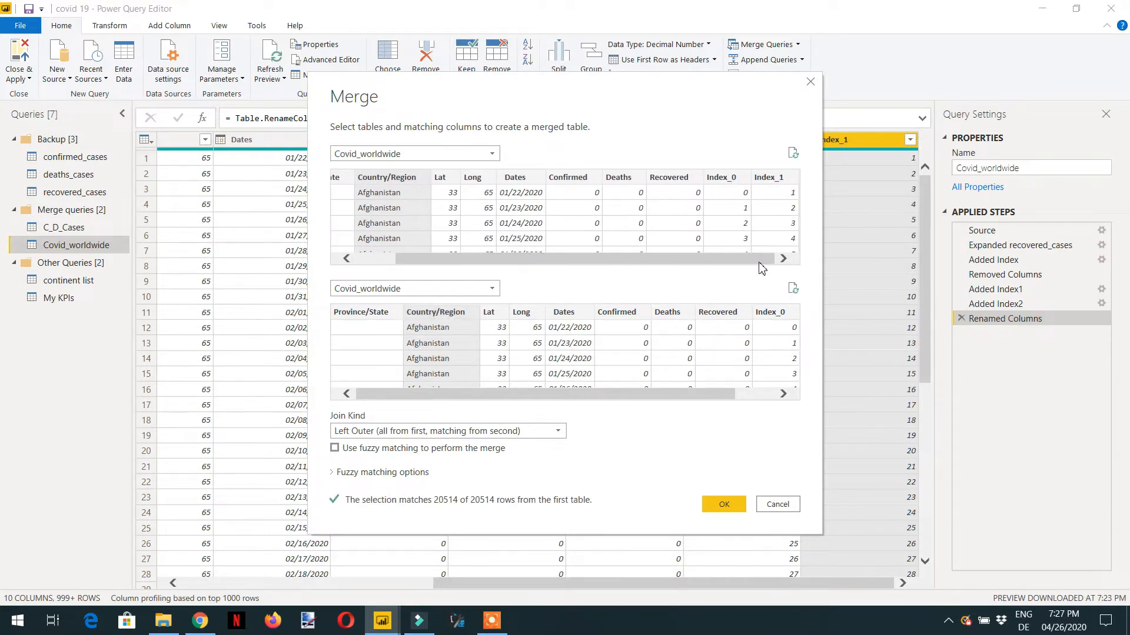
ctrl+click(729, 177)
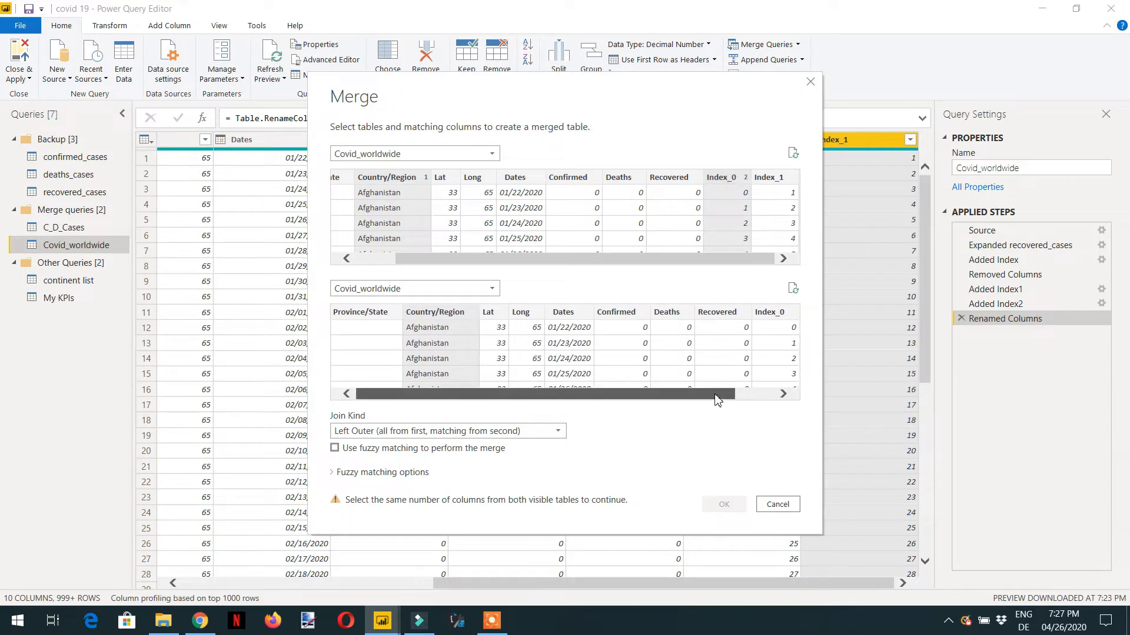
drag(714, 396, 789, 382)
ctrl+click(791, 314)
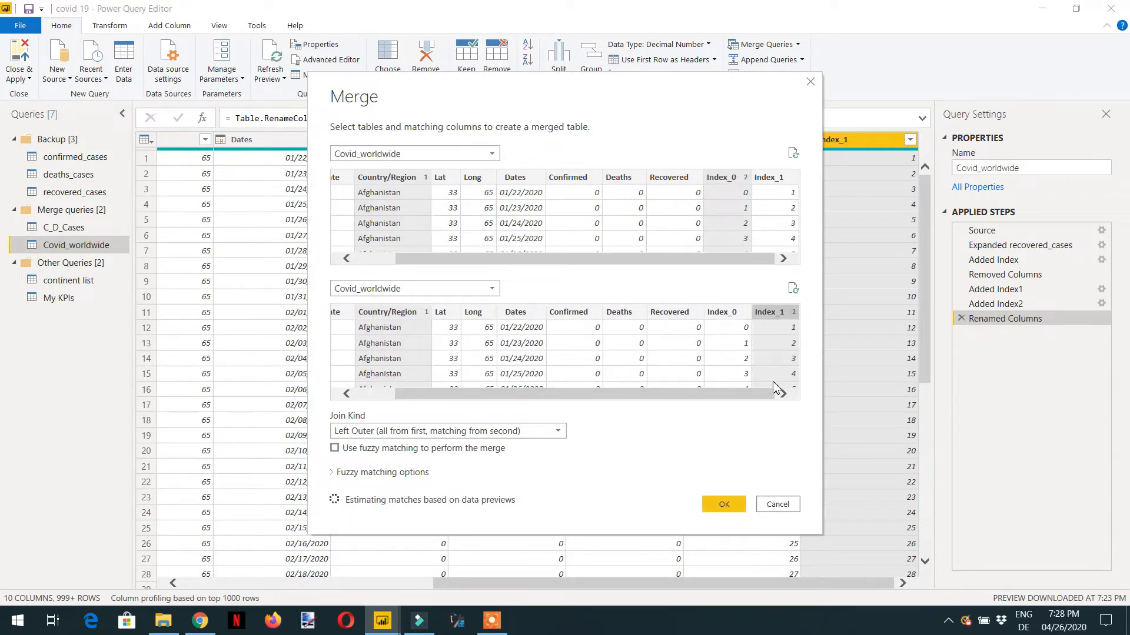
Step: Set the join kind to Inner (only matching rows) and run the merge
click(532, 431)
click(410, 493)
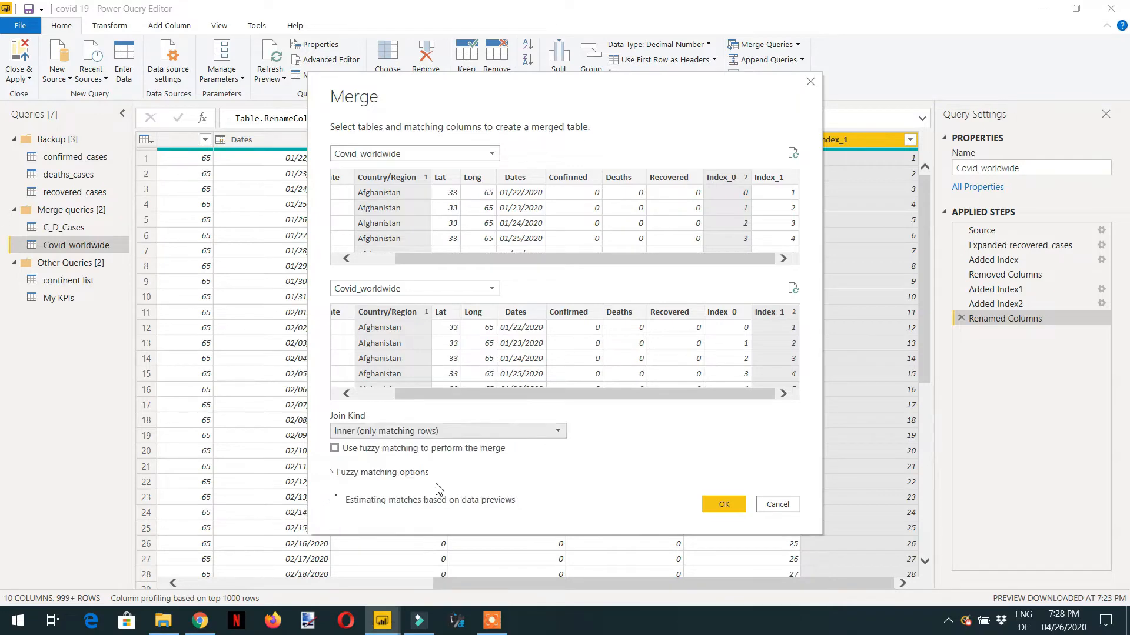
click(723, 507)
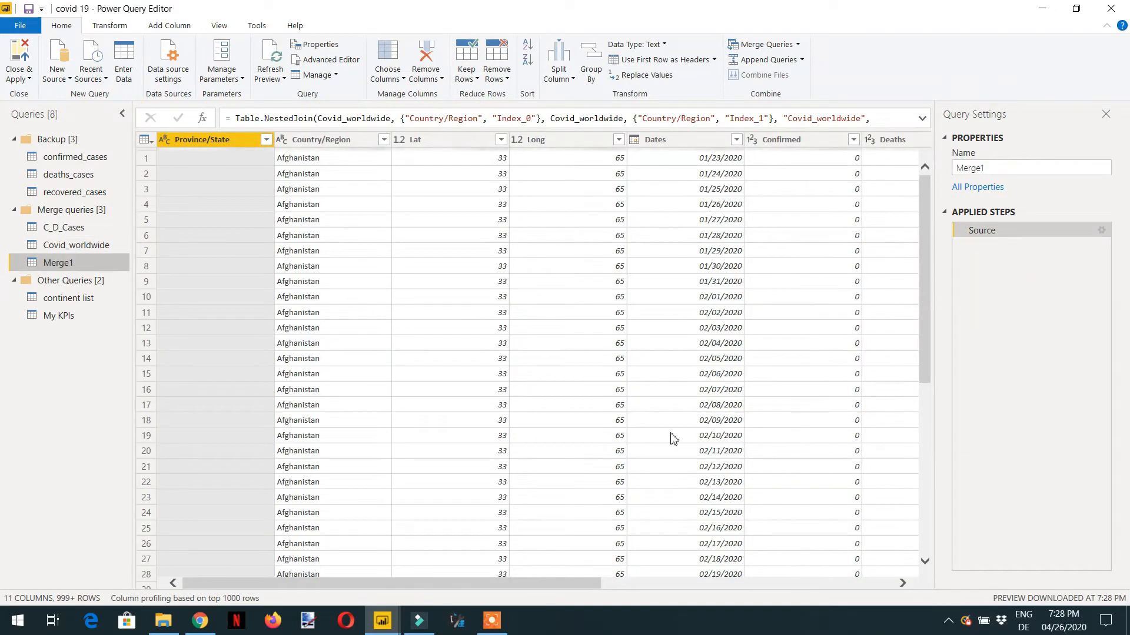
Step: Expand the merged Covid_worldwide column of the Merge1 query to only Confirmed, Deaths and Recovered
drag(529, 586, 824, 585)
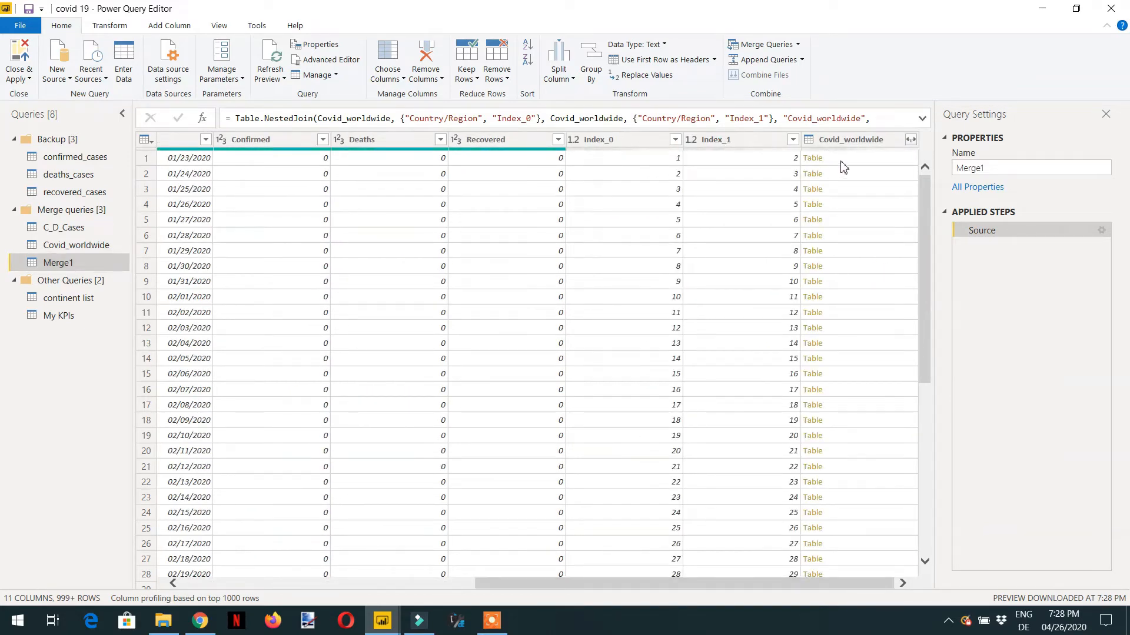
click(910, 140)
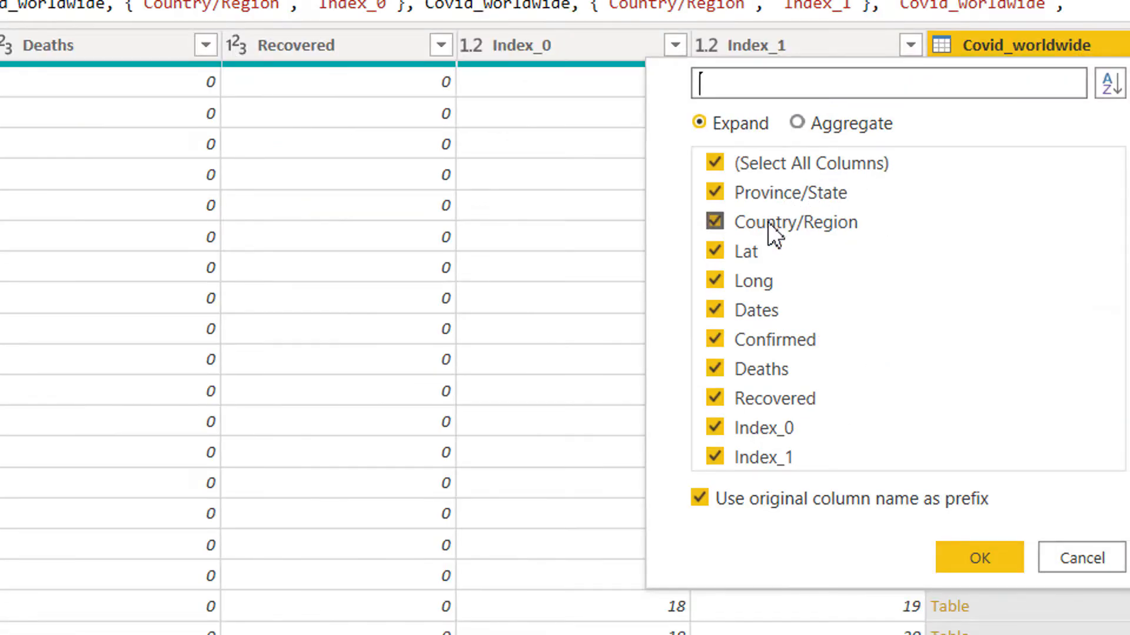
click(764, 164)
click(714, 369)
click(713, 398)
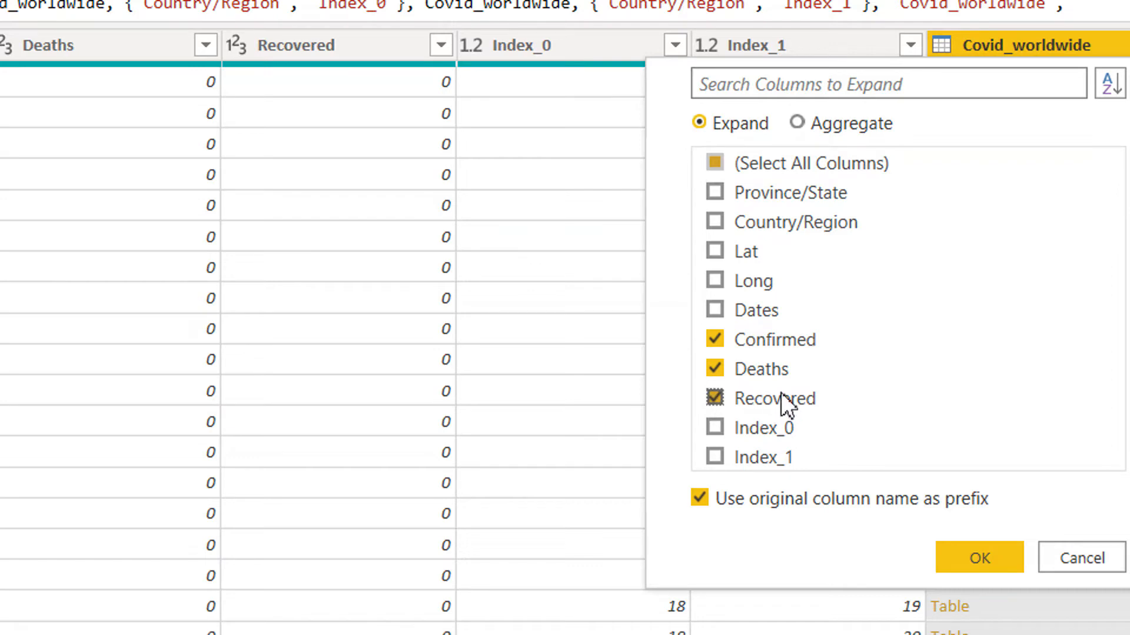
click(942, 556)
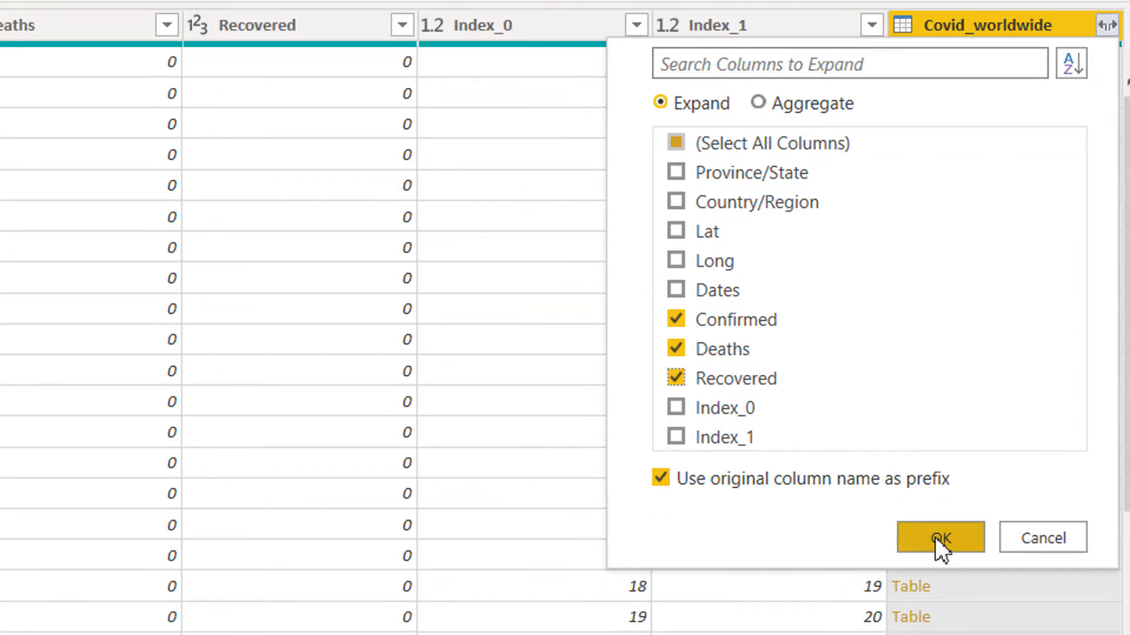
click(935, 537)
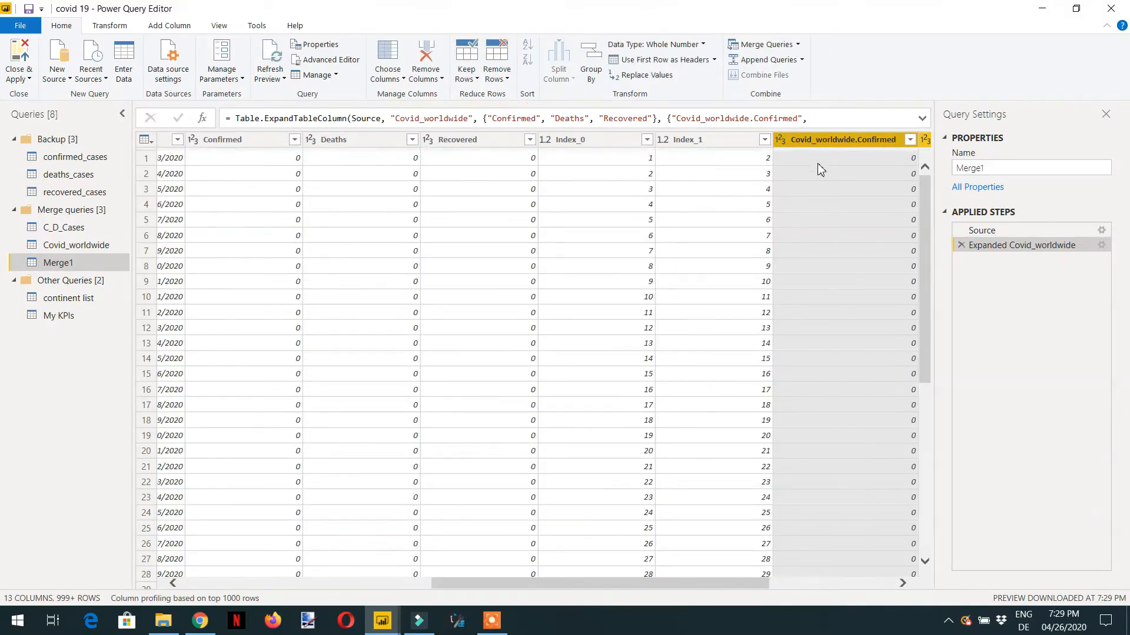
Step: Close the query editor with the changes applied and show the data of the Merge1 table
drag(741, 582, 866, 582)
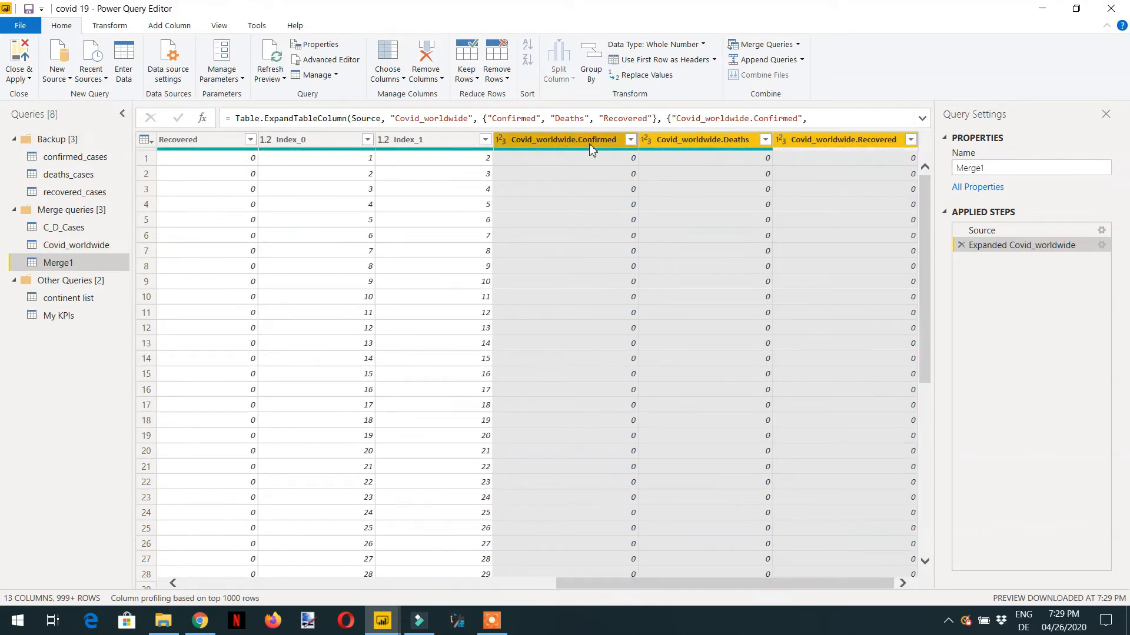
drag(708, 584, 311, 583)
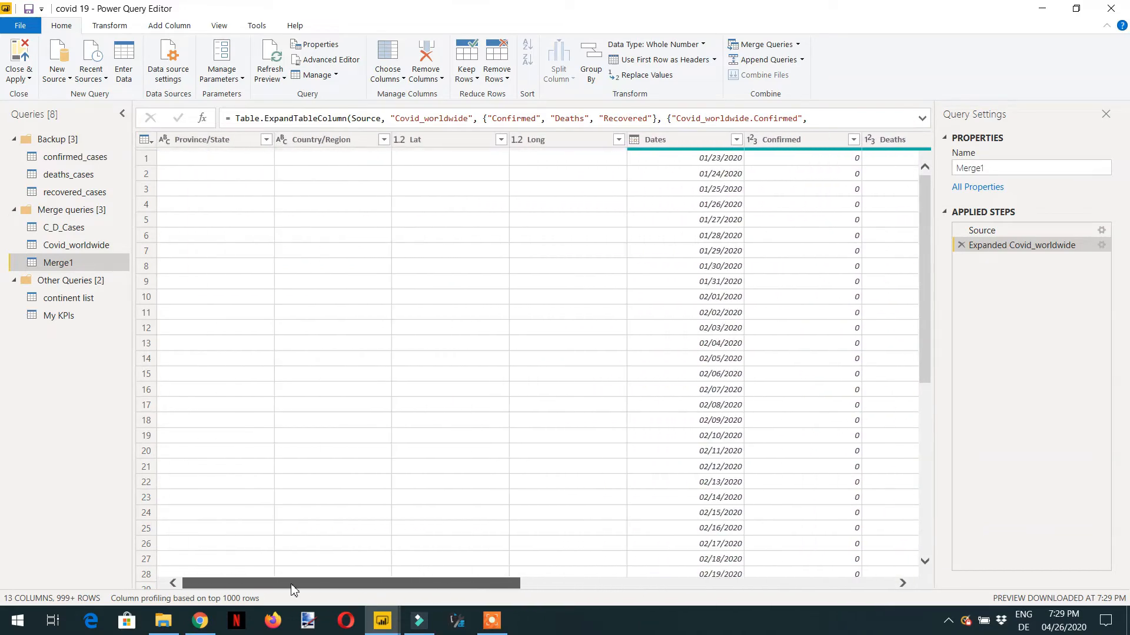
click(29, 80)
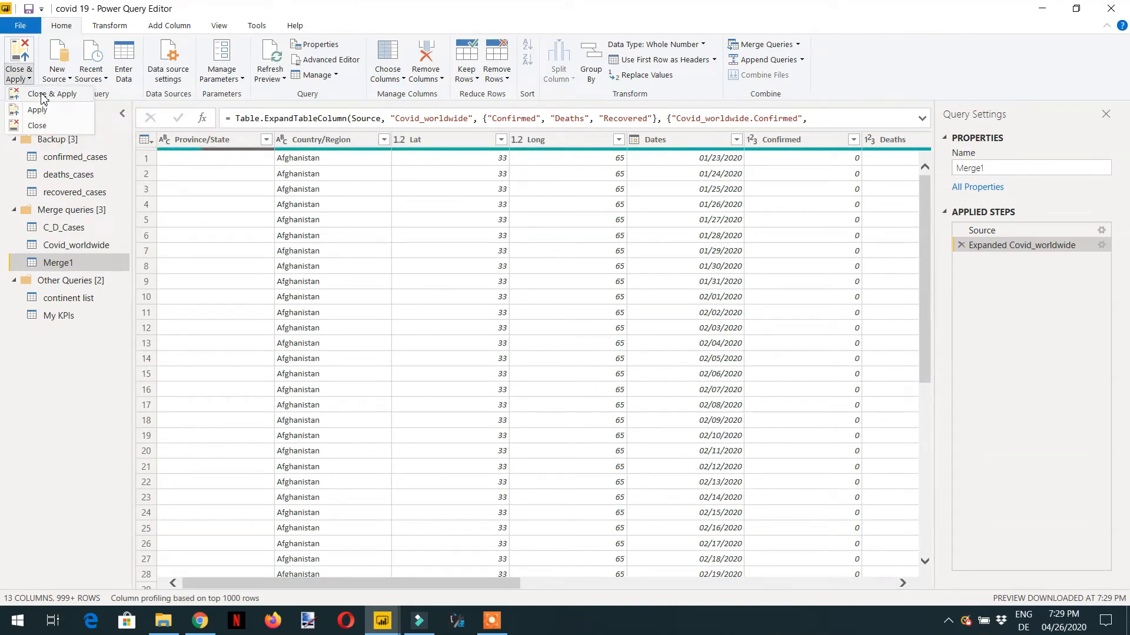
click(41, 94)
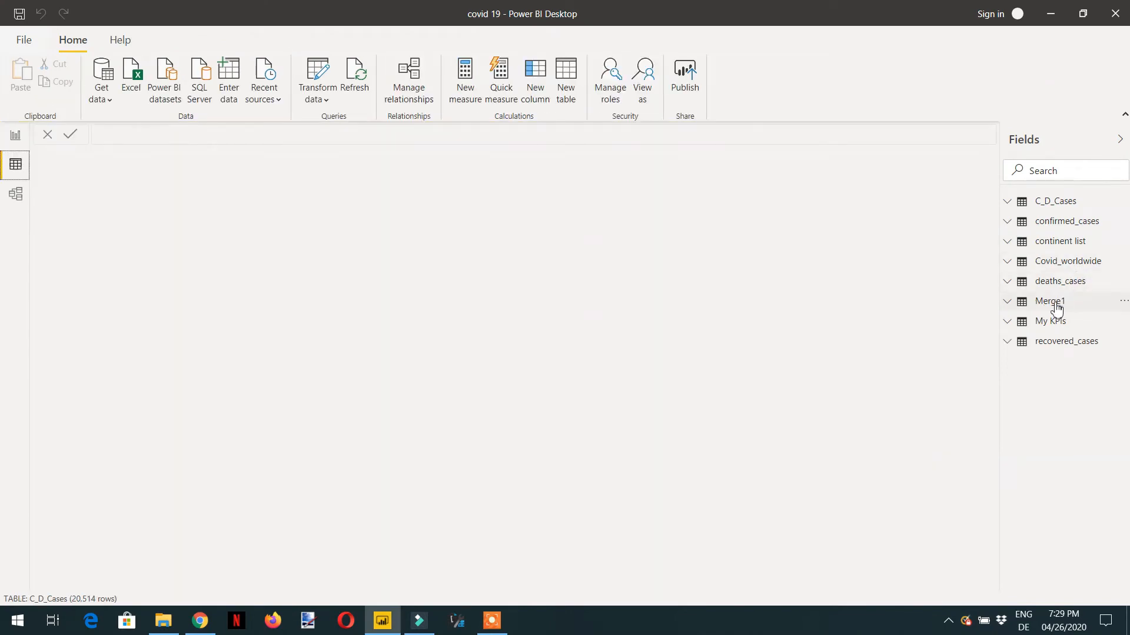
click(1056, 306)
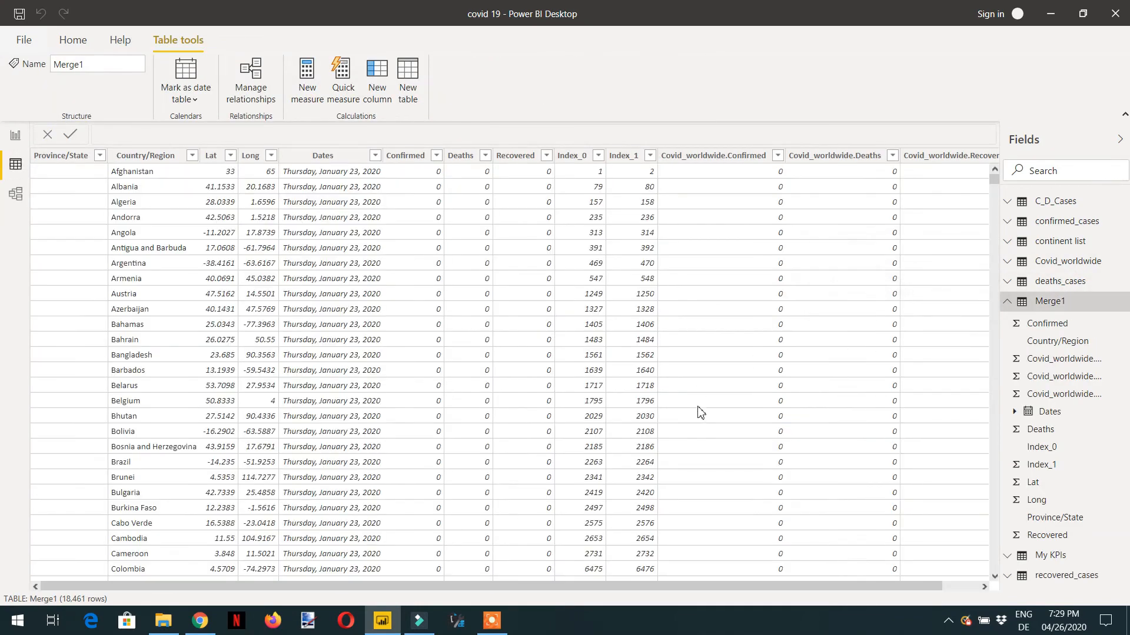
Step: Delete the Index_0 and Index_1 columns from the Merge1 table
drag(545, 587, 618, 594)
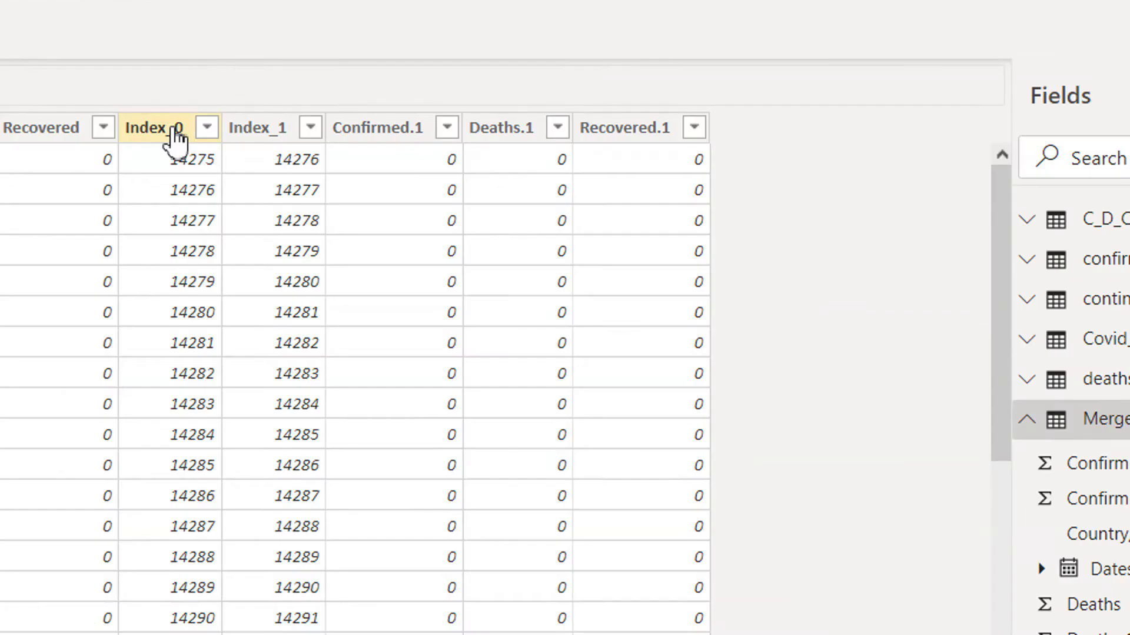
right_click(170, 128)
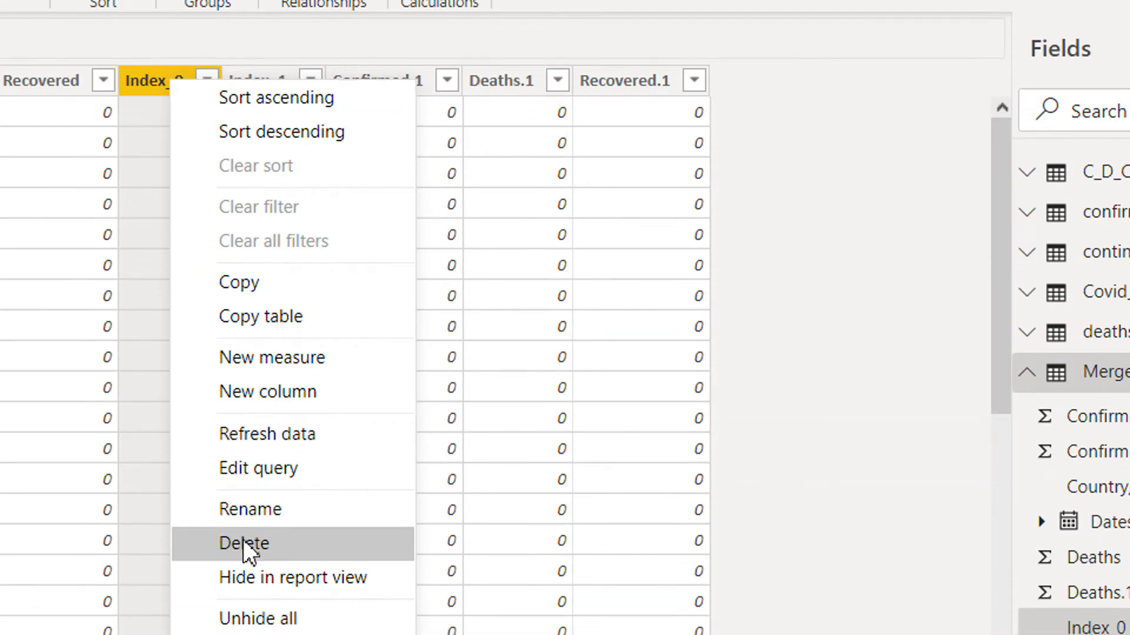
click(244, 576)
click(284, 437)
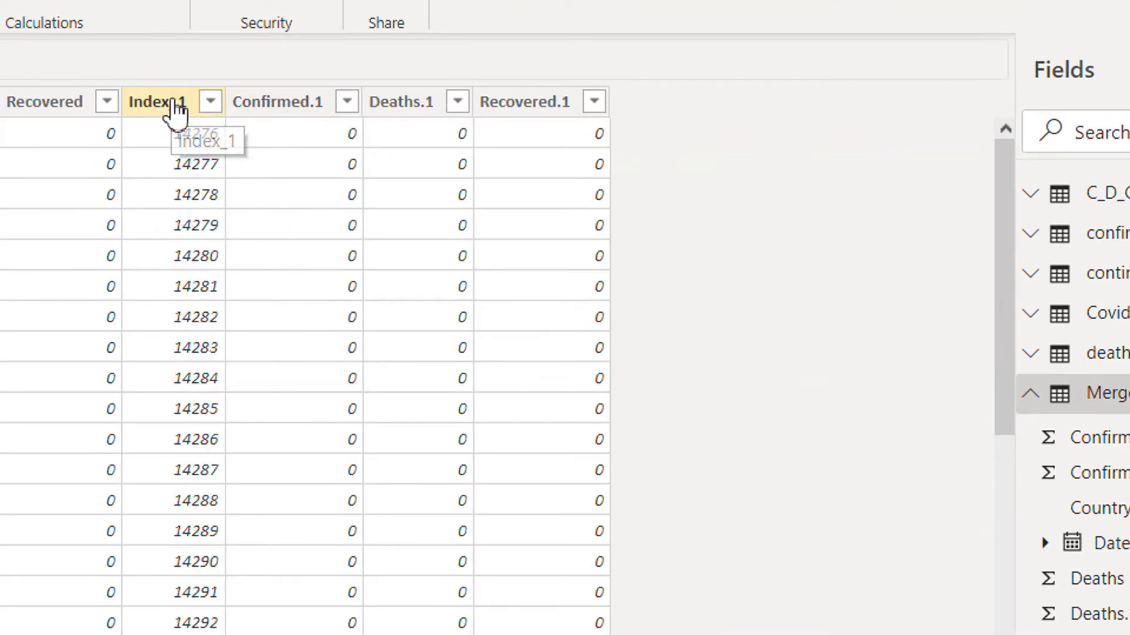
right_click(173, 103)
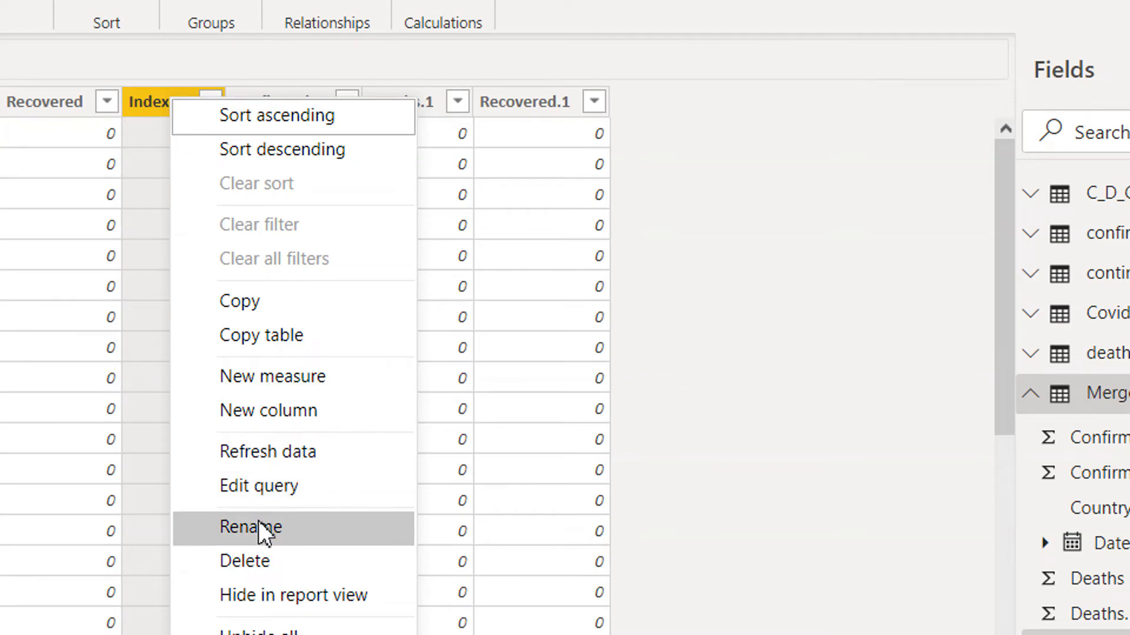
click(260, 561)
click(301, 440)
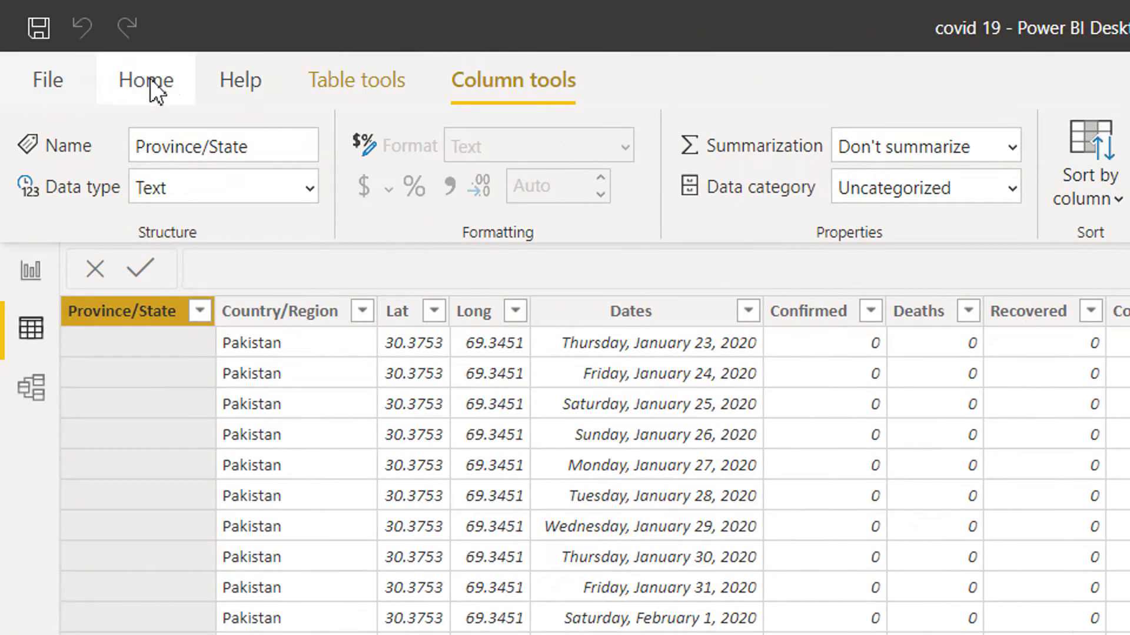
Step: Add a calculated column to Merge1 with the formula Daily confirmed cases = Merge1[Confirmed] - Merge1[Confirmed.1]
click(150, 80)
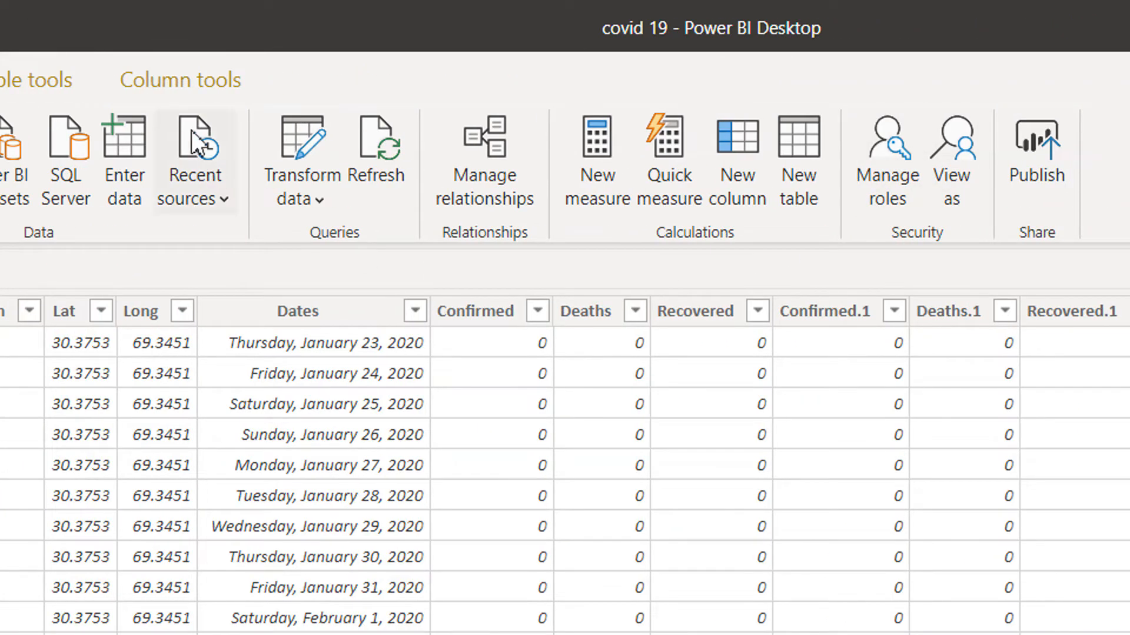
click(747, 197)
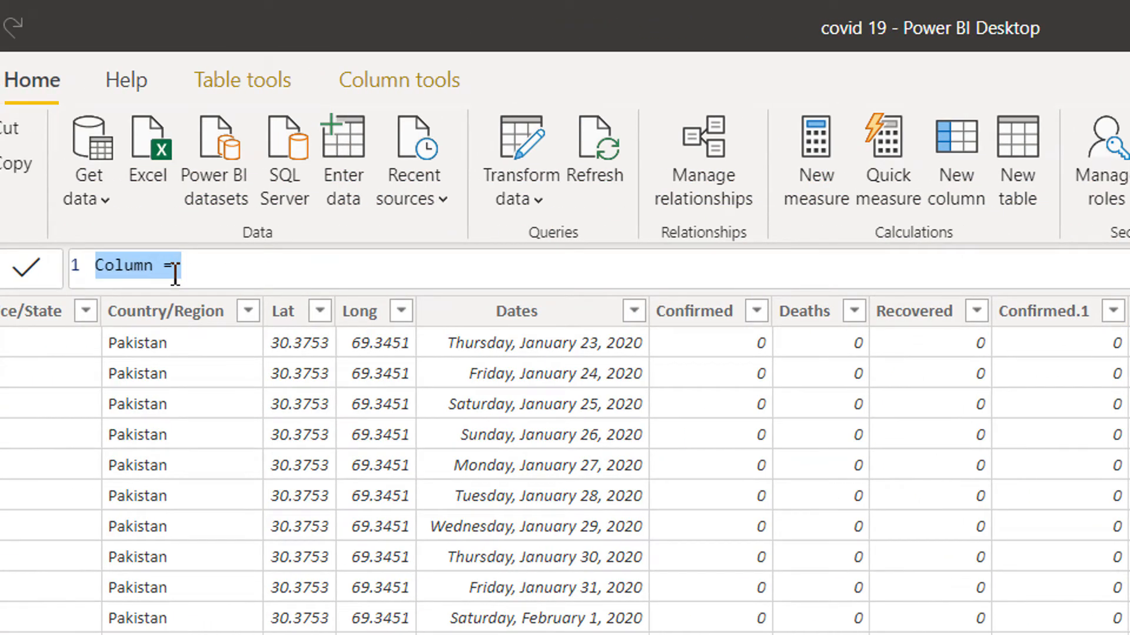
text(Daily confir)
key(BackSpace)
key(BackSpace)
text(irmed cas)
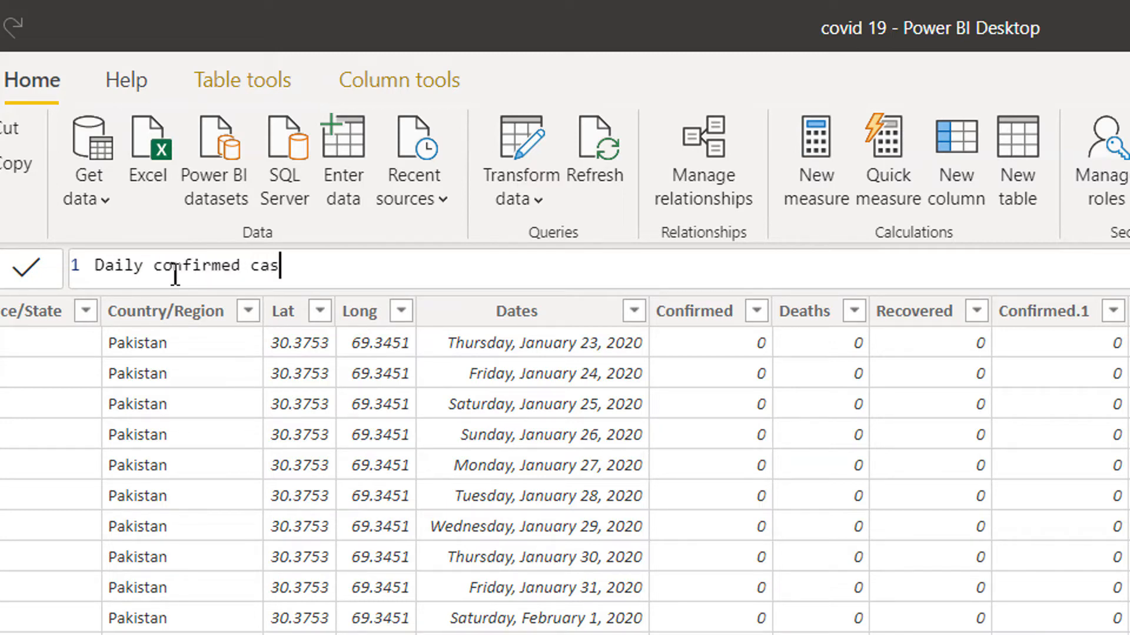
text(es = conf)
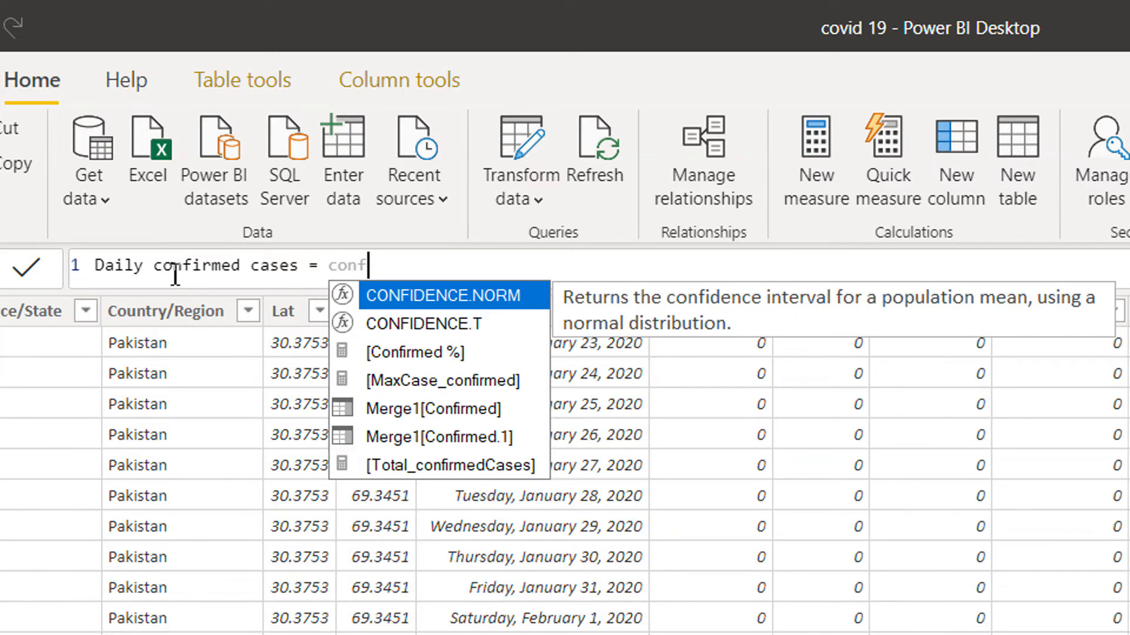
text(irm)
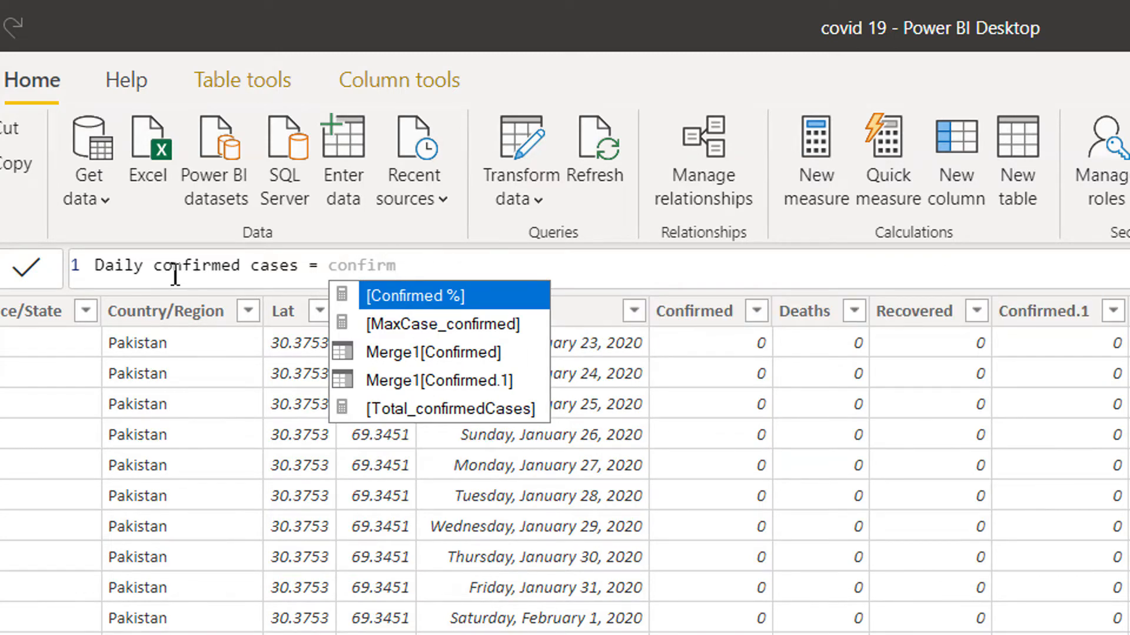
key(Down)
key(Down)
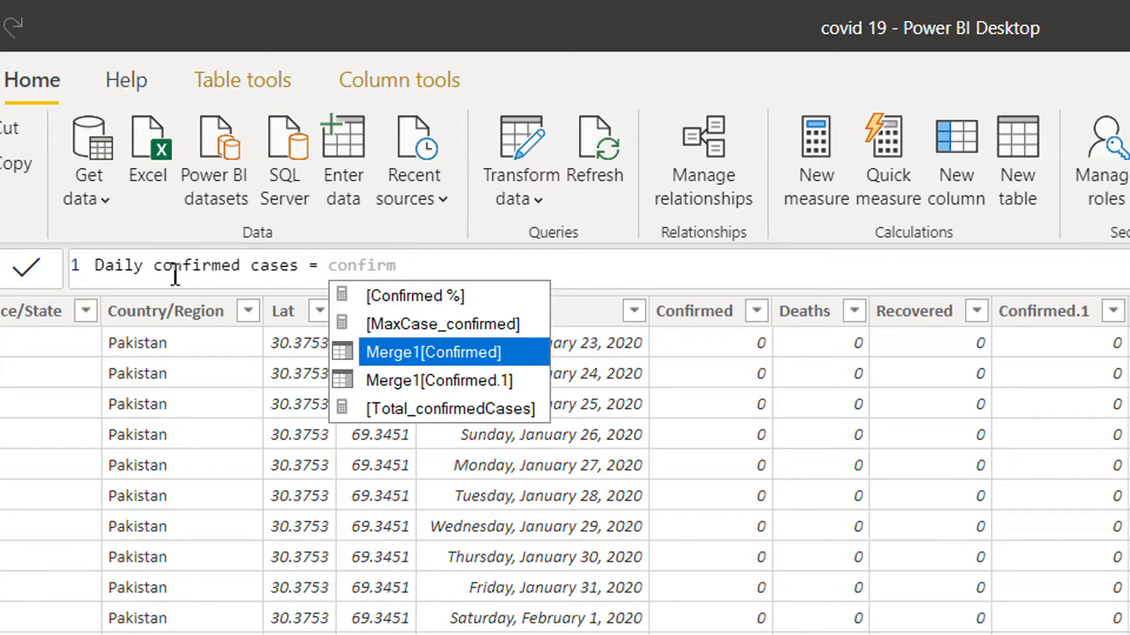
key(Tab)
text(- )
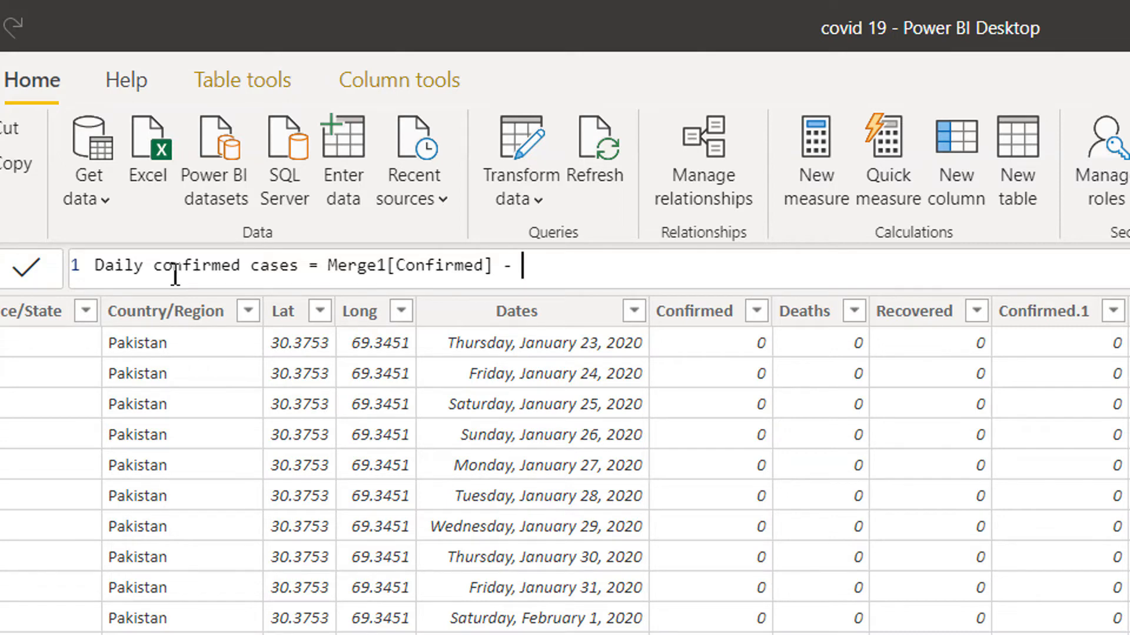
text(confir)
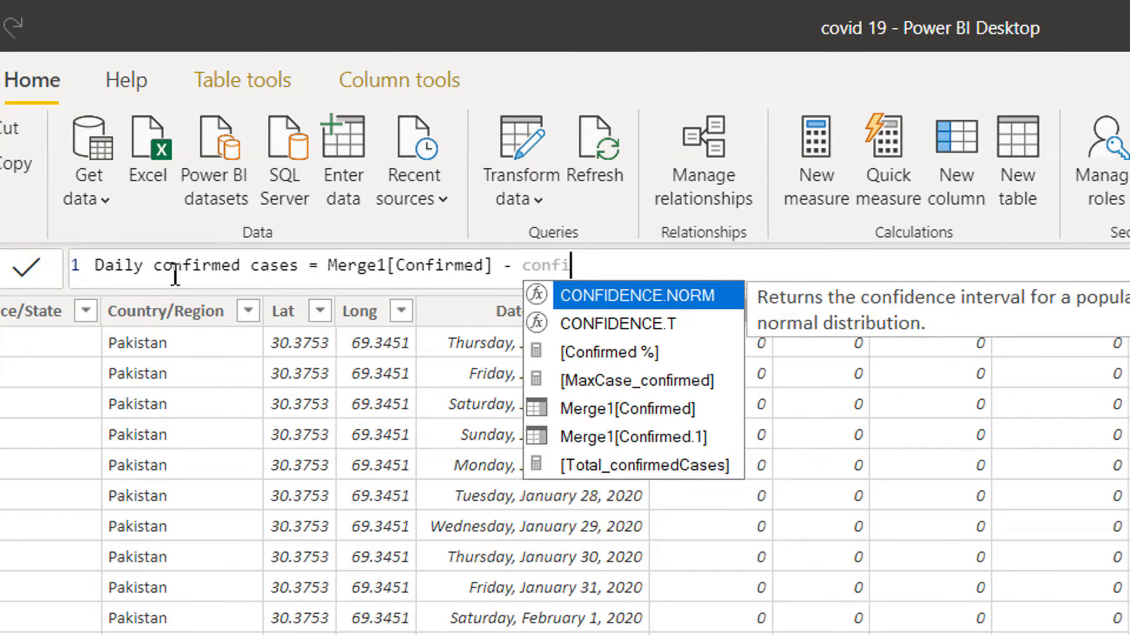
key(Down)
key(Down)
key(Down)
key(Tab)
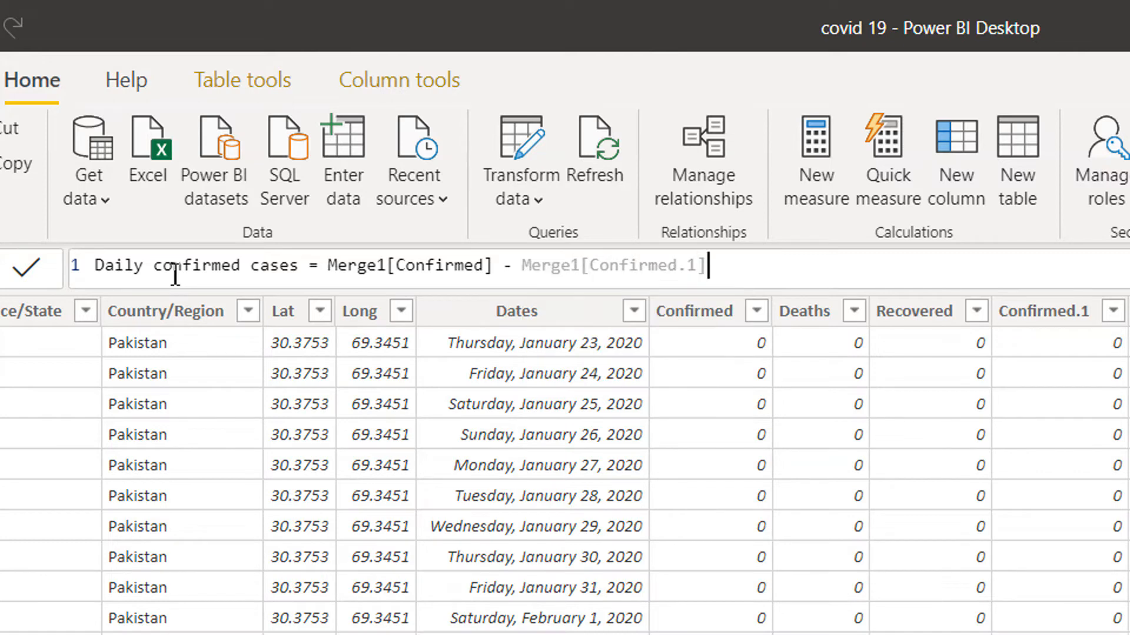
key(Return)
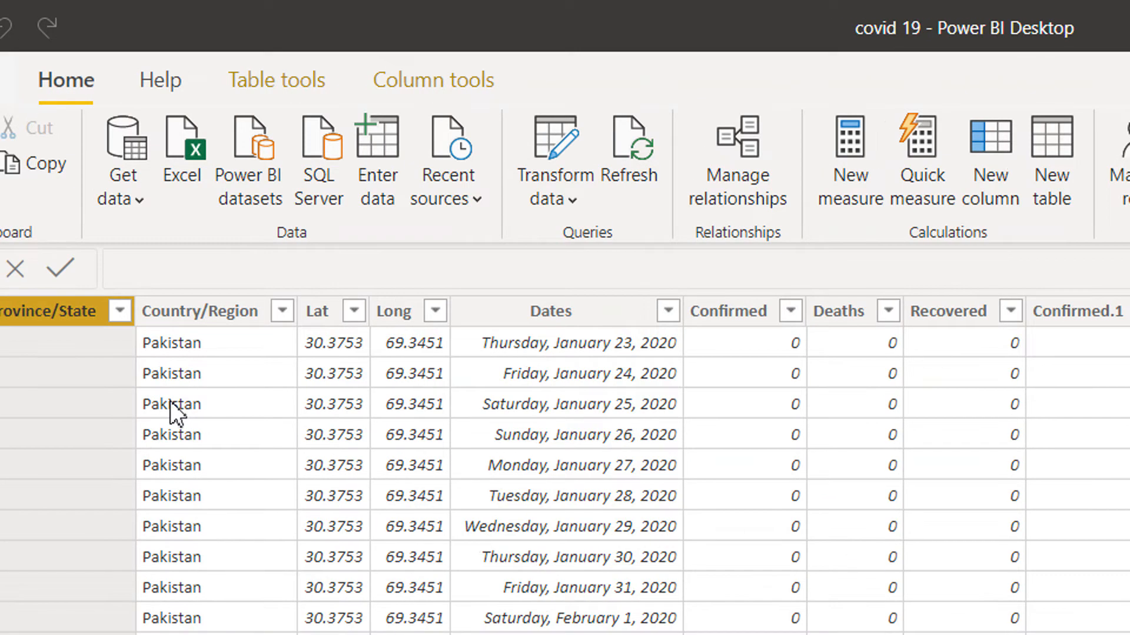
Step: Add a calculated column to Merge1 with the formula Daily Death = Merge1[Deaths] - Merge1[Deaths.1]
scroll(192, 443, down, 5)
scroll(192, 489, down, 7)
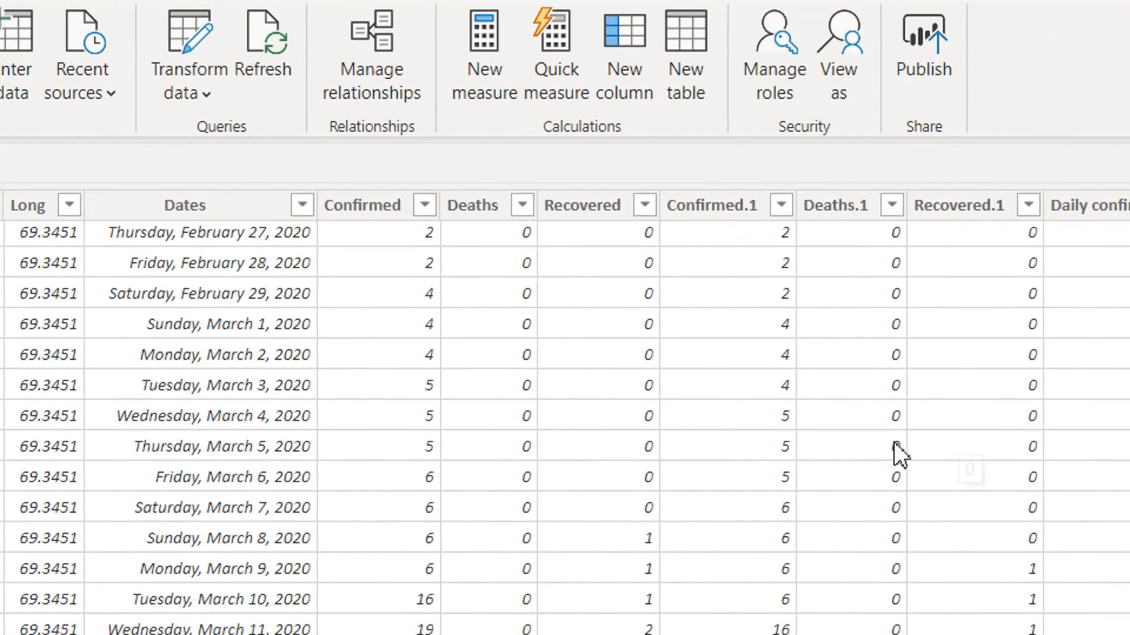
scroll(661, 469, up, 2)
scroll(484, 494, down, 4)
scroll(482, 485, up, 5)
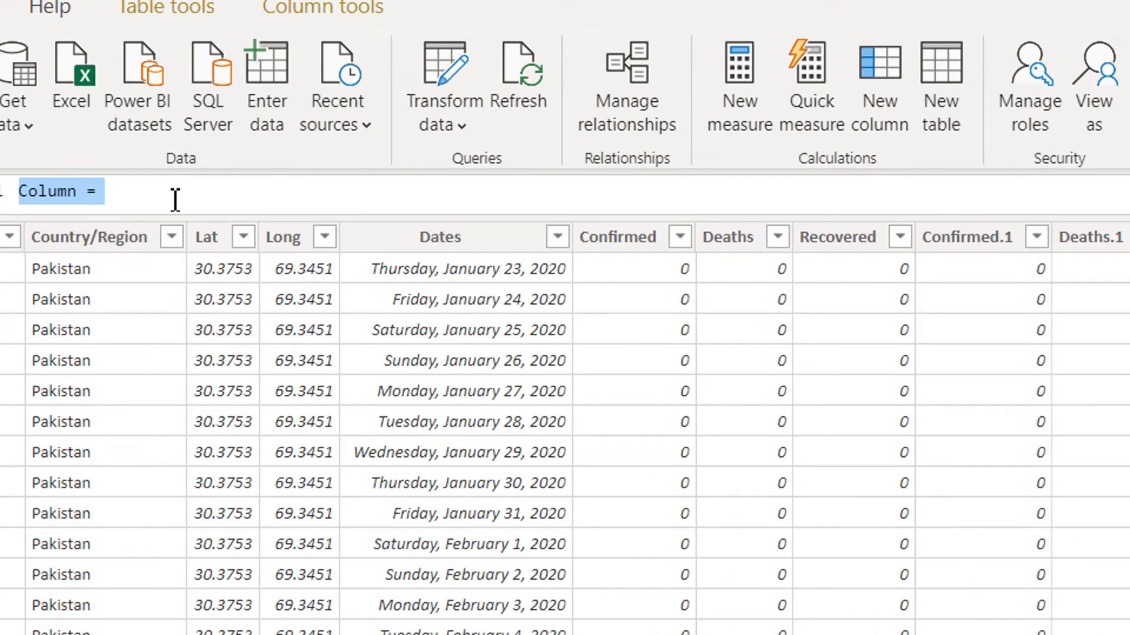
text(Dai)
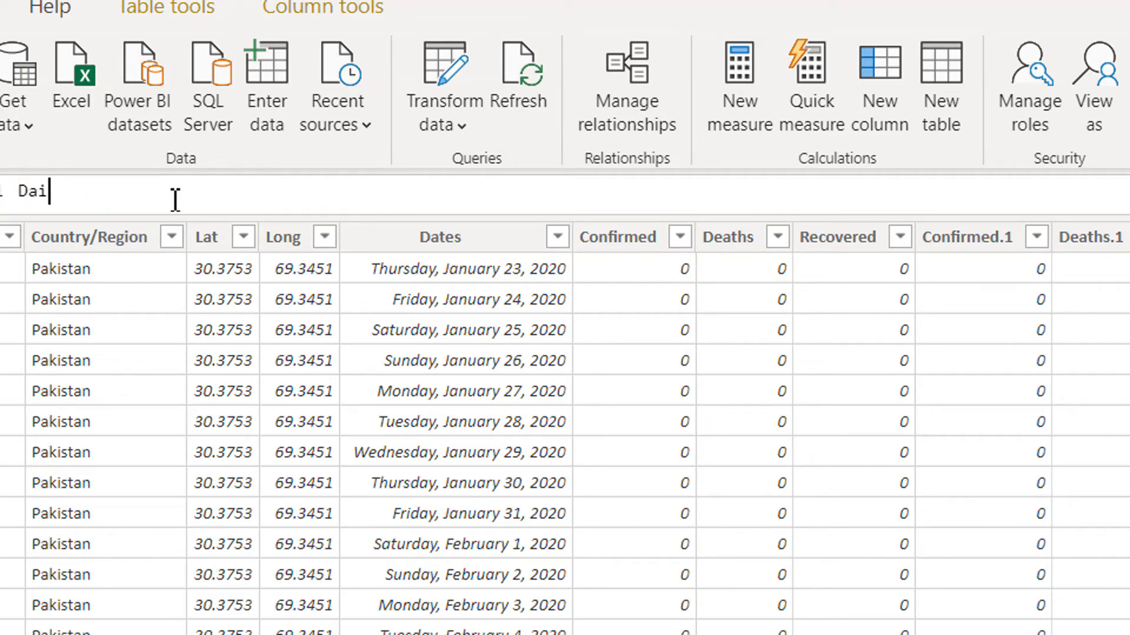
text(ly Death = death)
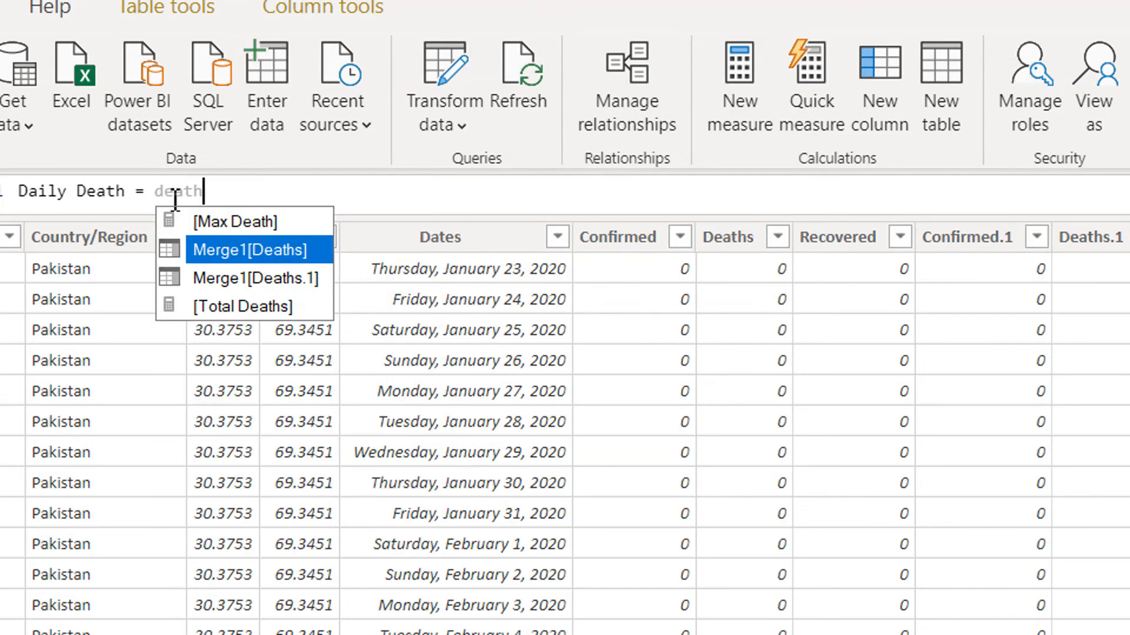
key(Tab)
text(- )
text(deat)
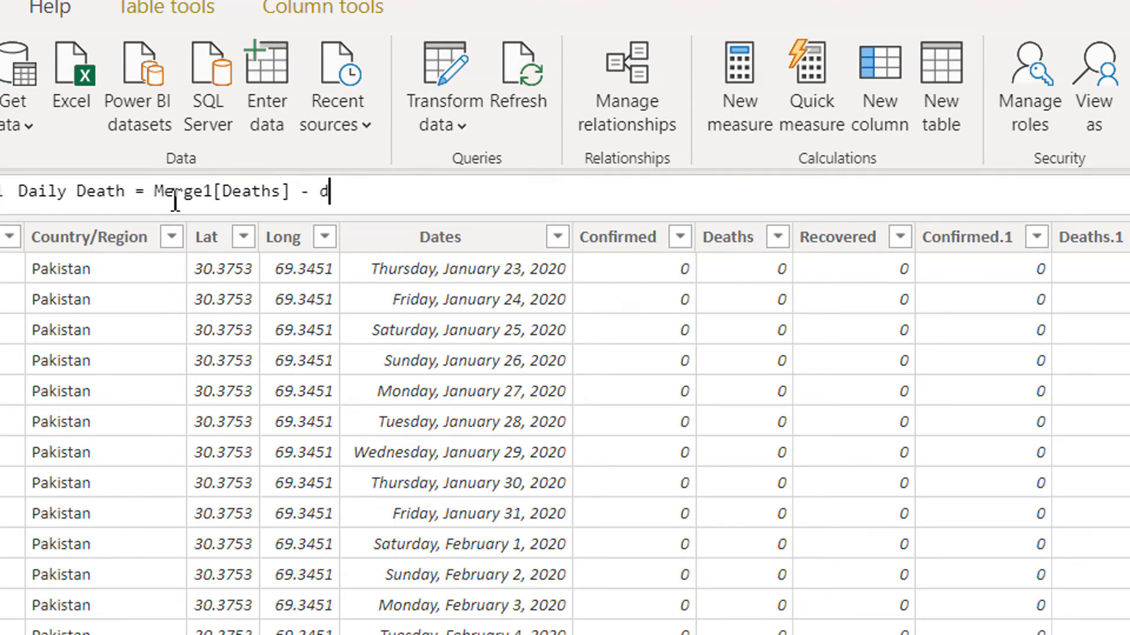
key(Down)
key(Tab)
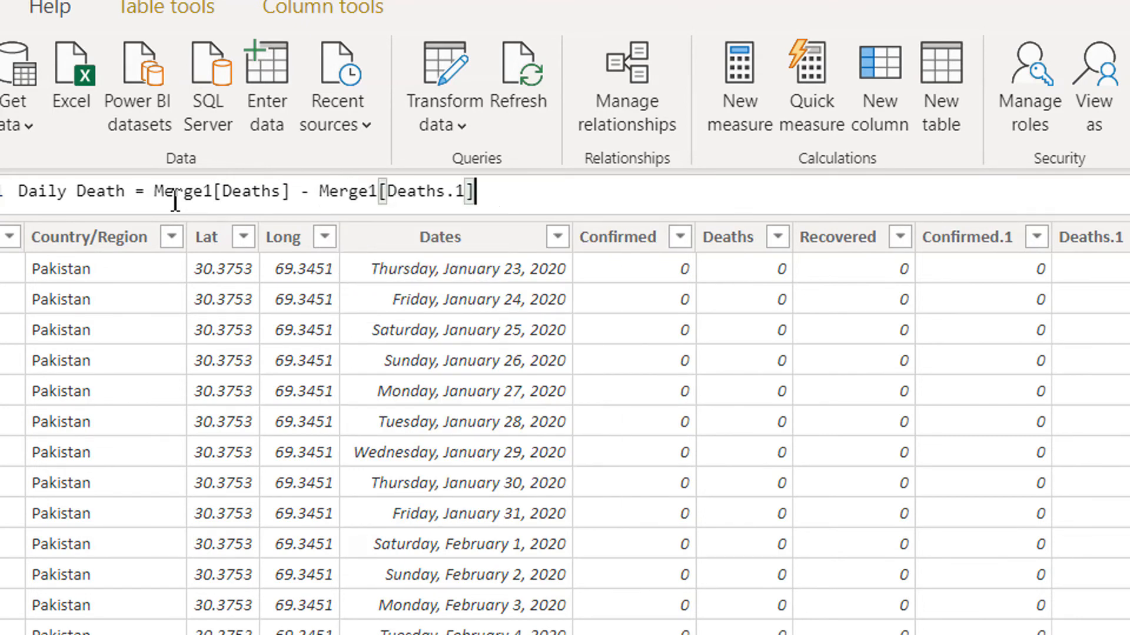
key(Return)
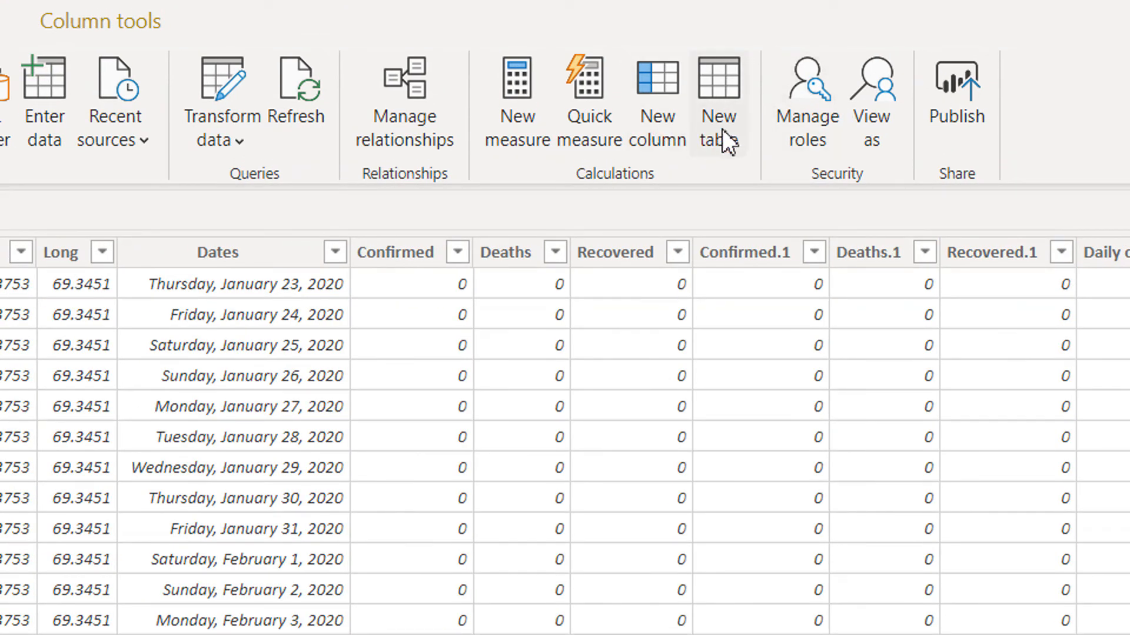
Step: Add a calculated column to Merge1 with the formula Daily recovered = Merge1[Recovered] - Merge1[Recovered.1]
click(658, 140)
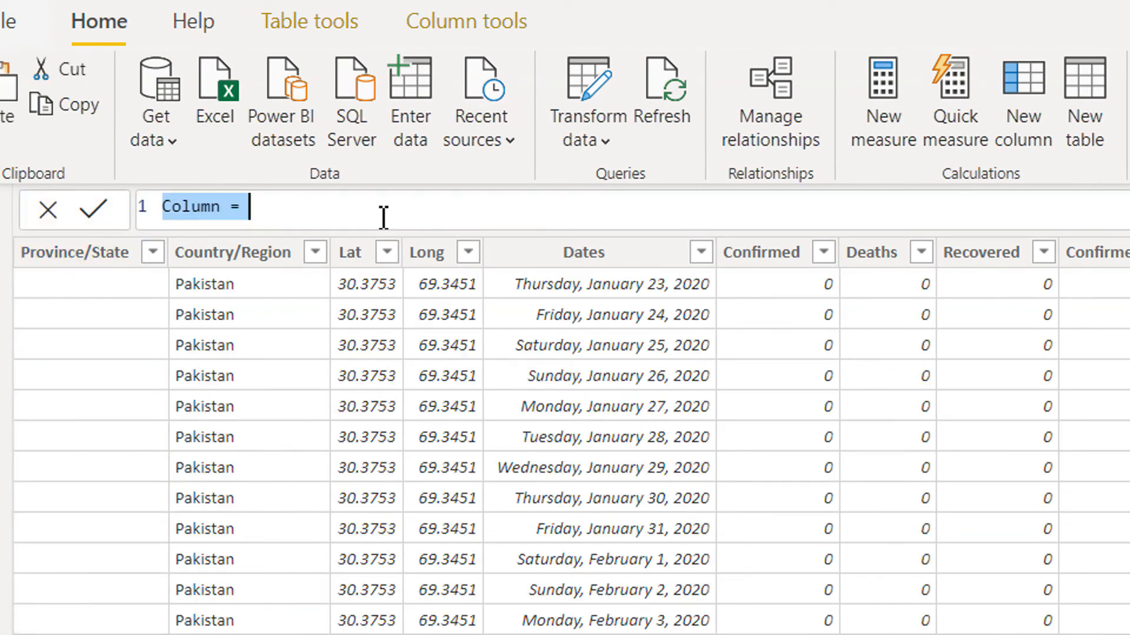
text(Daily recovered )
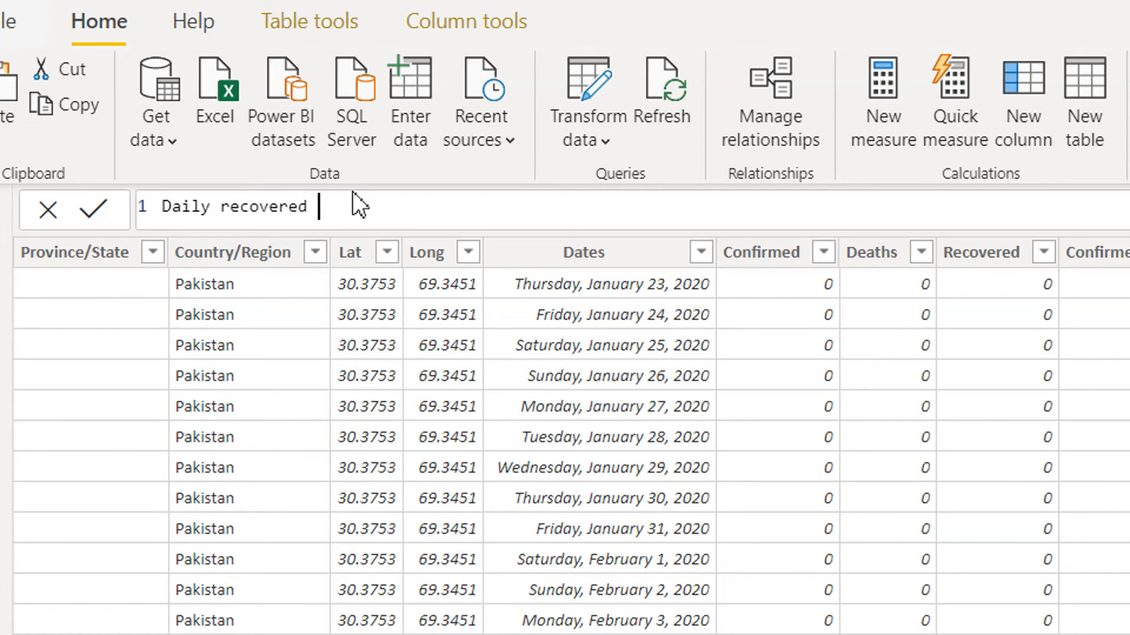
text(= d)
key(BackSpace)
text(reco)
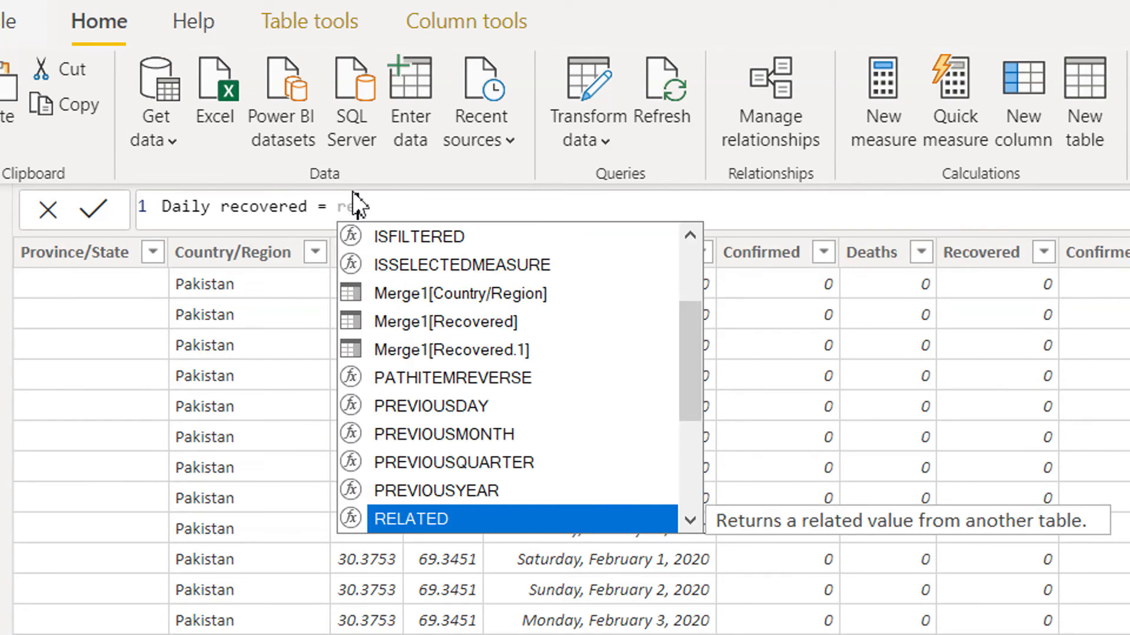
key(Tab)
text(- reco)
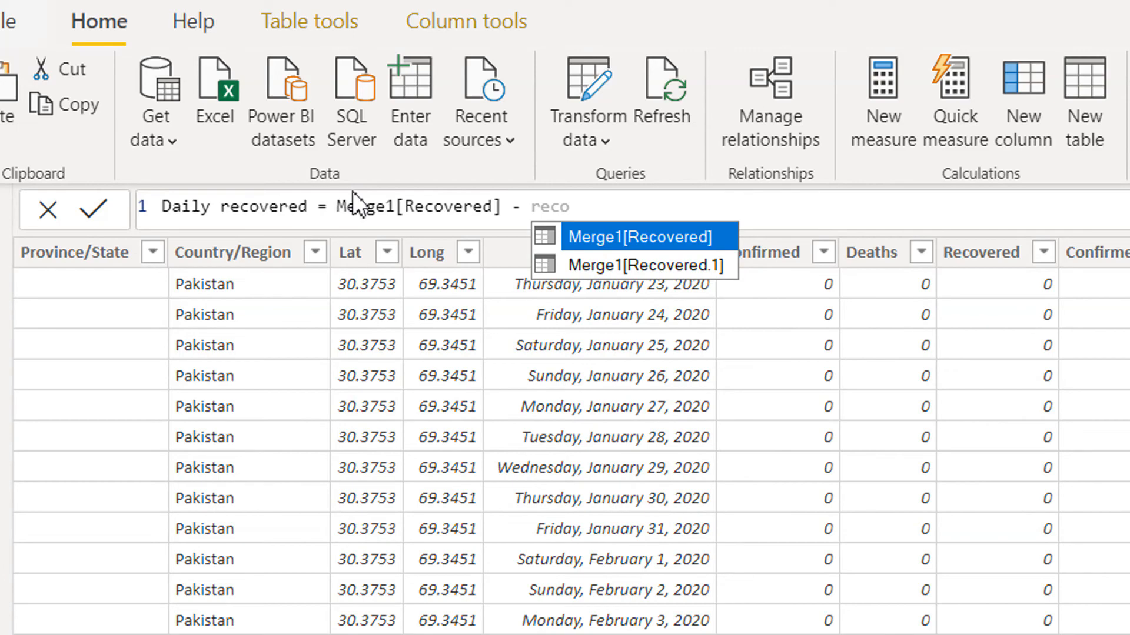
key(Down)
key(Tab)
key(Return)
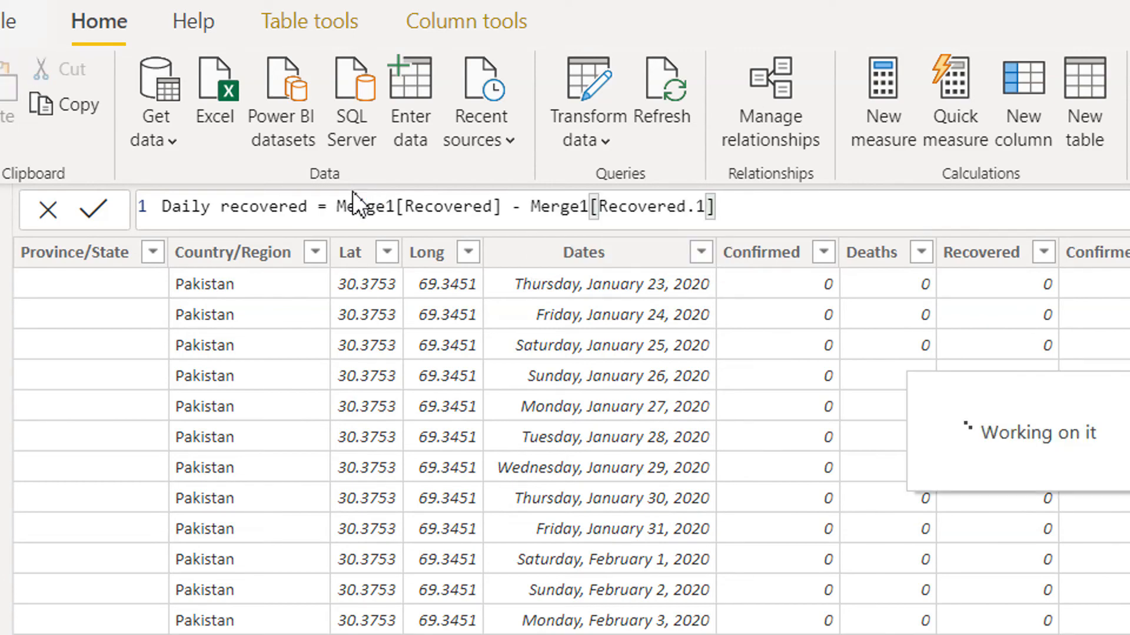